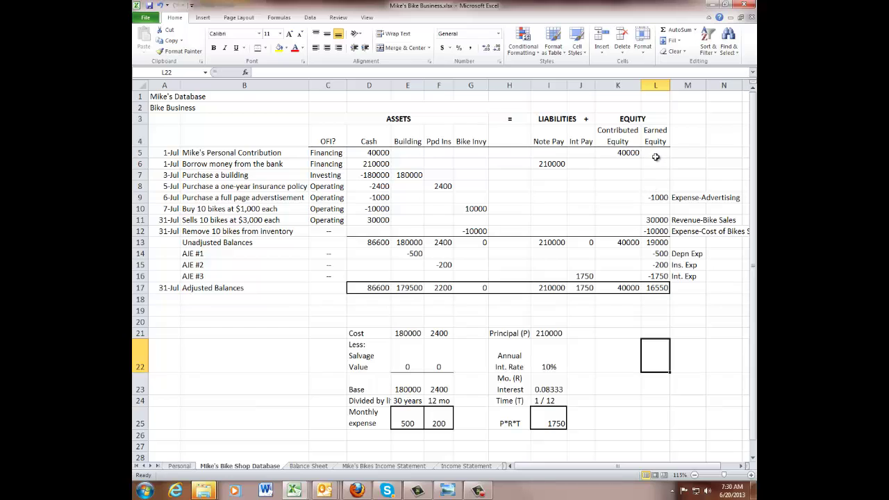
Compare the earned equity entries (30000 sales, -500, -200, -1750 expenses) with the Income Statement.
{"action": "left_click_drag", "start_coordinate": [656, 154], "coordinate": [662, 287]}
{"action": "left_click", "coordinate": [678, 321]}
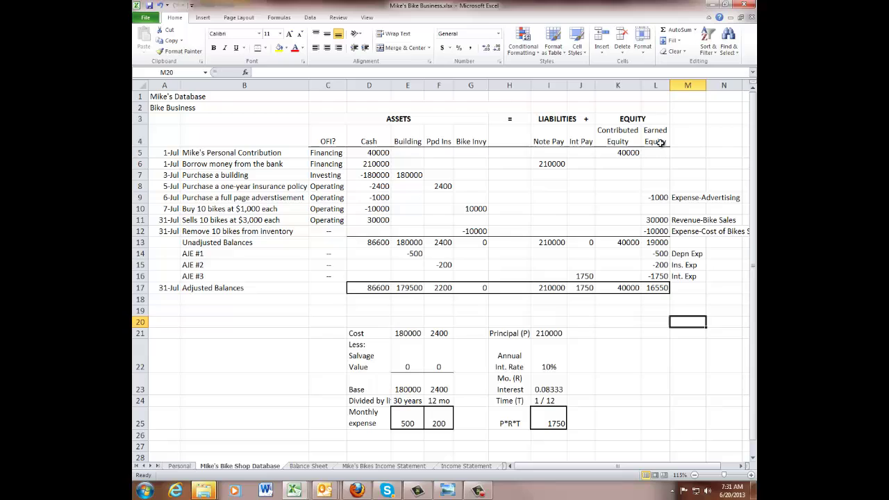
{"action": "left_click", "coordinate": [663, 220]}
{"action": "left_click", "coordinate": [660, 200]}
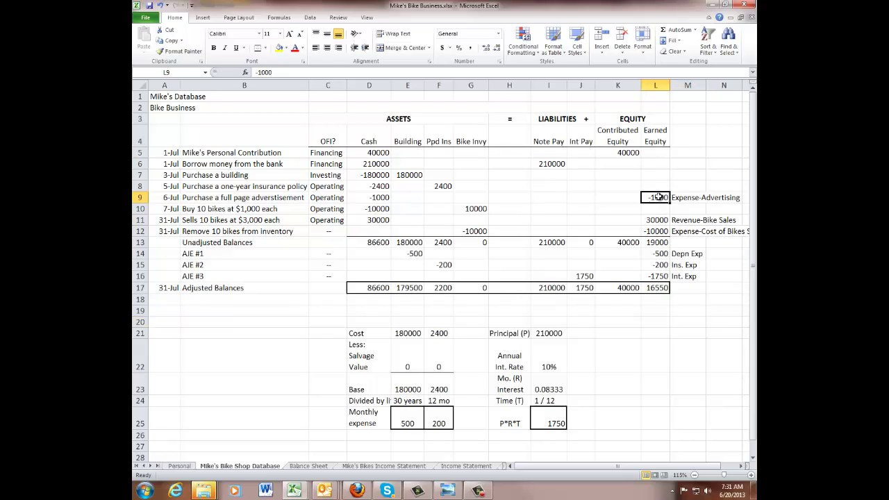
{"action": "left_click", "coordinate": [660, 233]}
{"action": "left_click", "coordinate": [658, 253]}
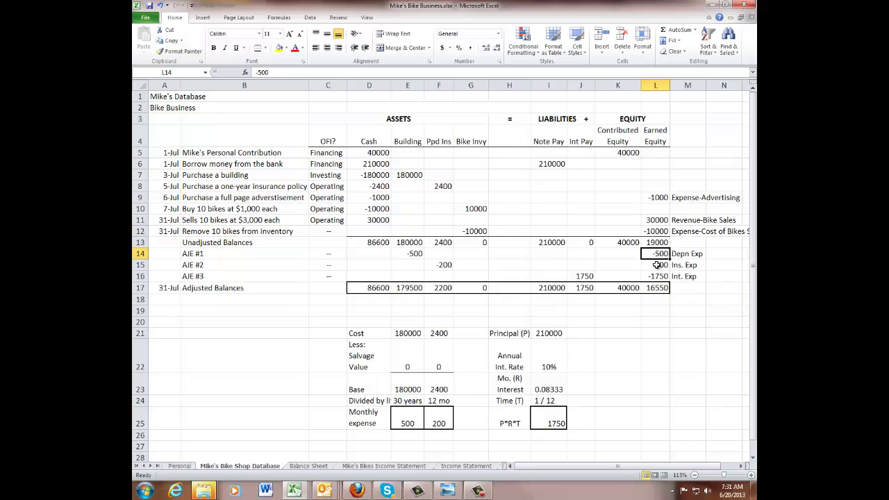
{"action": "left_click", "coordinate": [655, 267]}
{"action": "left_click", "coordinate": [653, 275]}
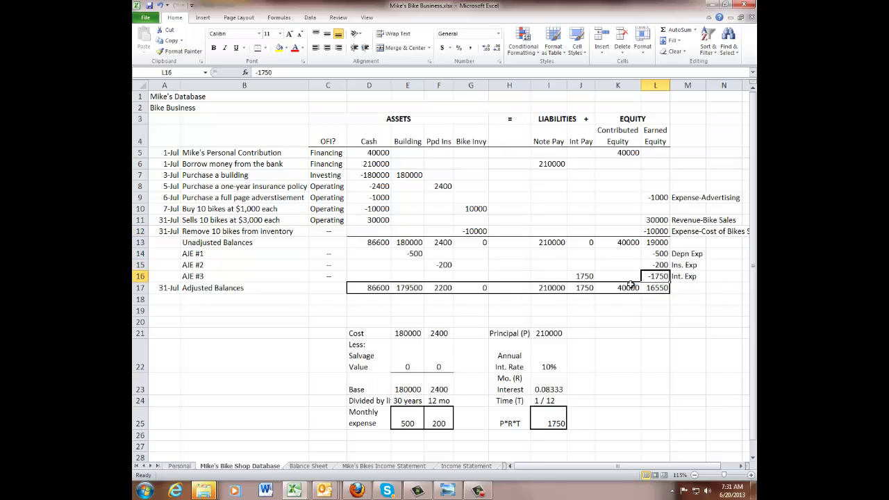
{"action": "left_click", "coordinate": [384, 467]}
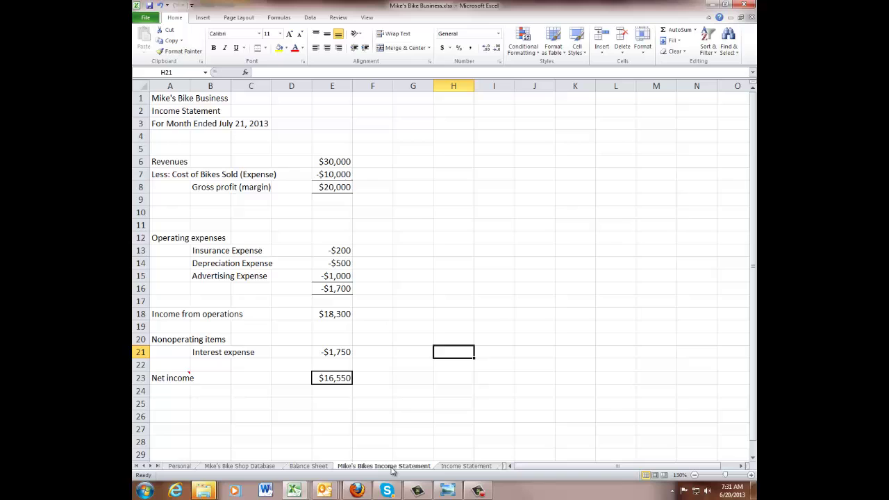
{"action": "left_click", "coordinate": [240, 466]}
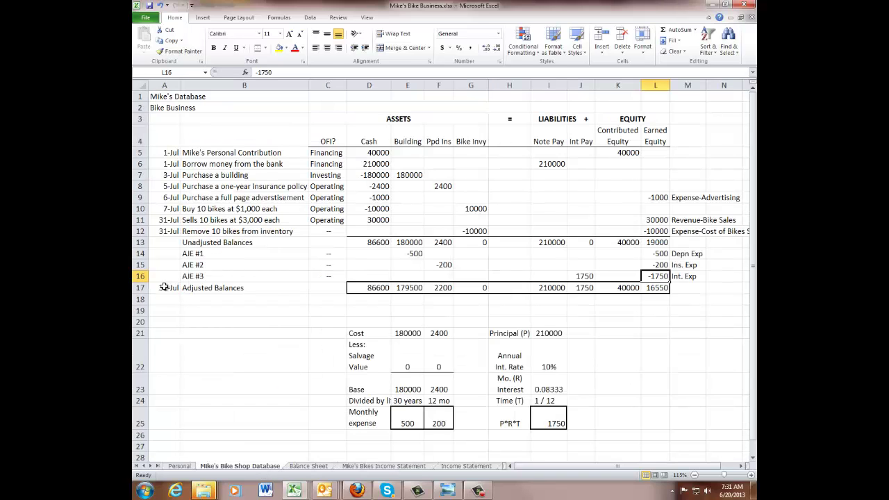
Fill the 31-Jul Adjusted Balances row A17:L17 with yellow.
{"action": "left_click_drag", "start_coordinate": [165, 287], "coordinate": [651, 291]}
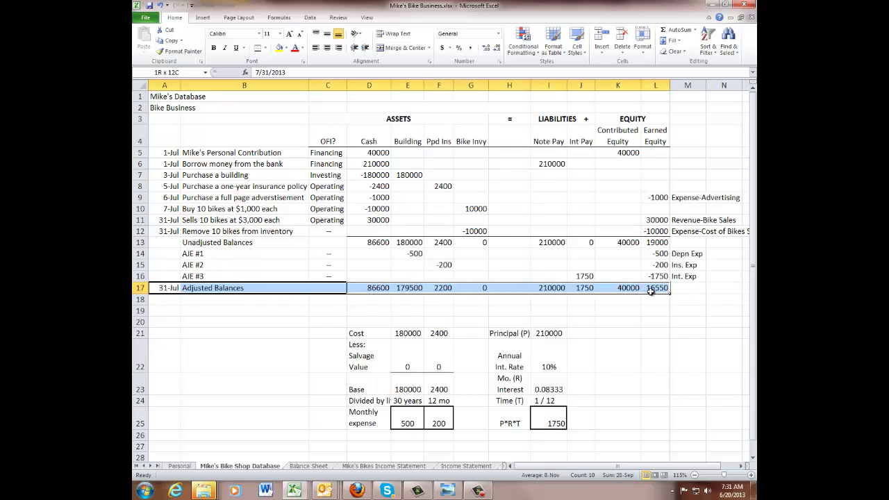
{"action": "left_click", "coordinate": [278, 47]}
{"action": "left_click", "coordinate": [311, 323]}
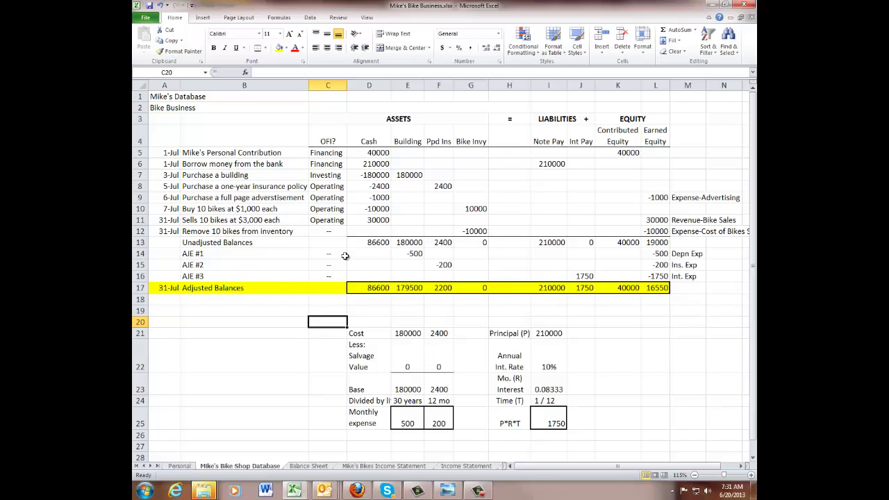
{"action": "left_click_drag", "start_coordinate": [184, 254], "coordinate": [653, 277]}
{"action": "left_click", "coordinate": [693, 326]}
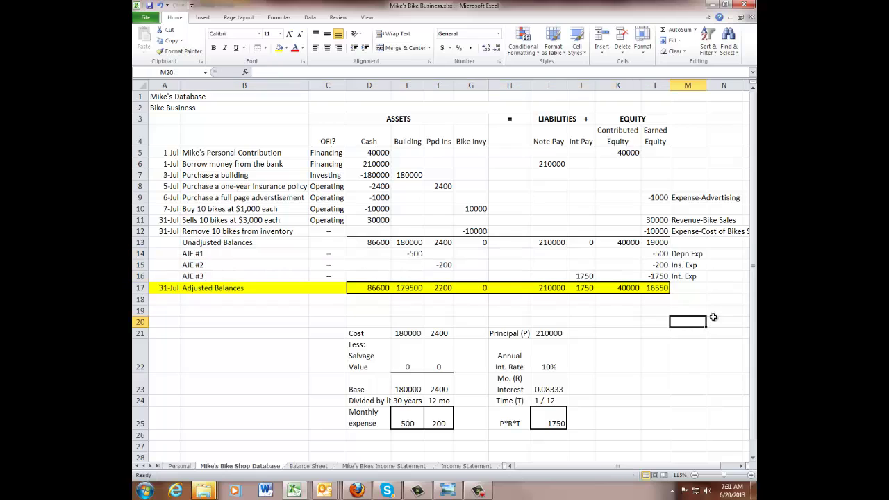
Review the adjusted cash and building totals and the -500 monthly depreciation calculation.
{"action": "left_click", "coordinate": [376, 289]}
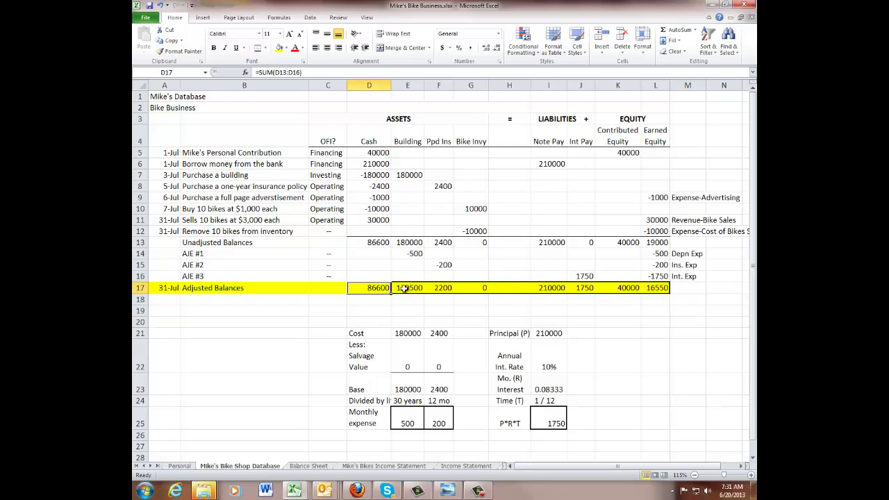
{"action": "left_click", "coordinate": [404, 289]}
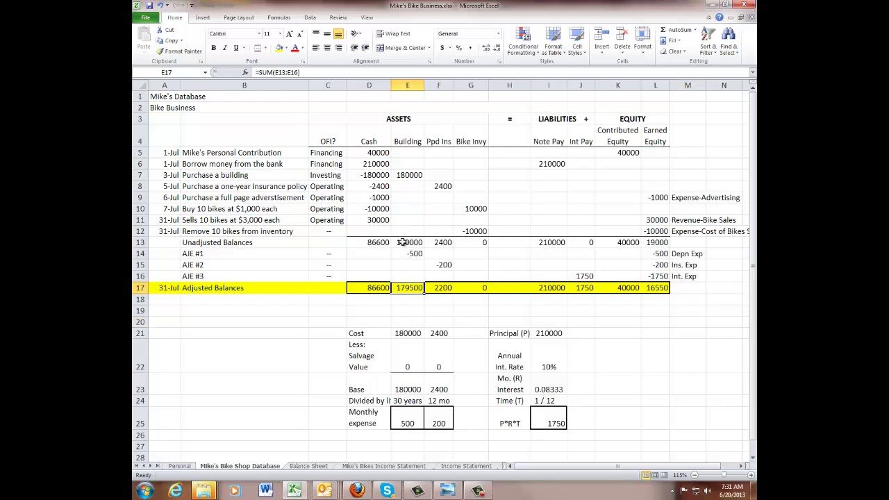
{"action": "left_click", "coordinate": [402, 241]}
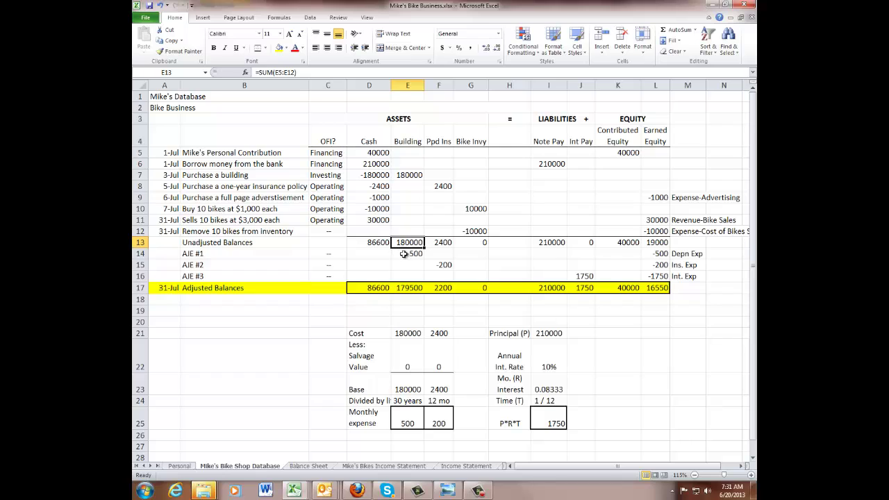
{"action": "left_click", "coordinate": [404, 254]}
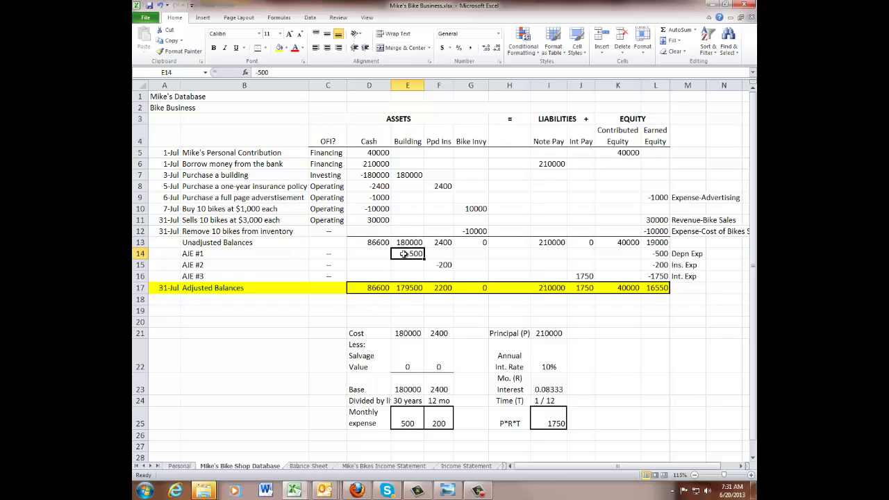
{"action": "left_click", "coordinate": [406, 421]}
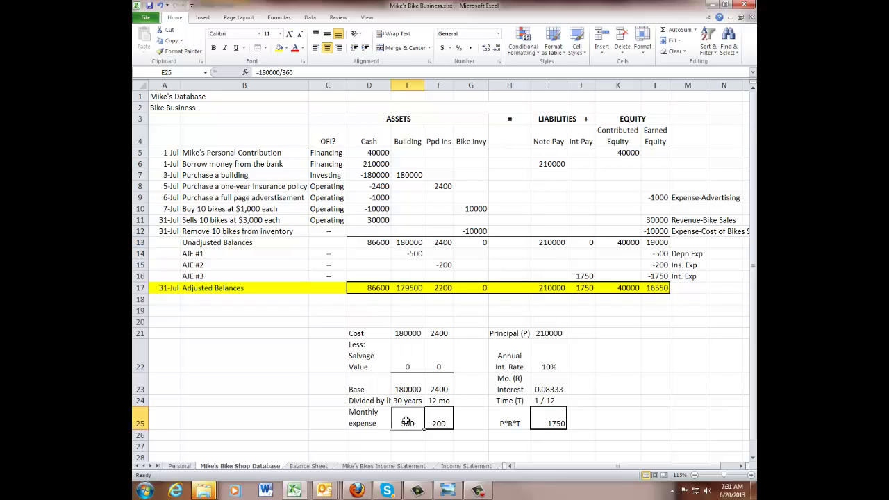
Review the adjusted prepaid insurance, bike inventory, note payable and interest payable totals.
{"action": "left_click", "coordinate": [434, 137]}
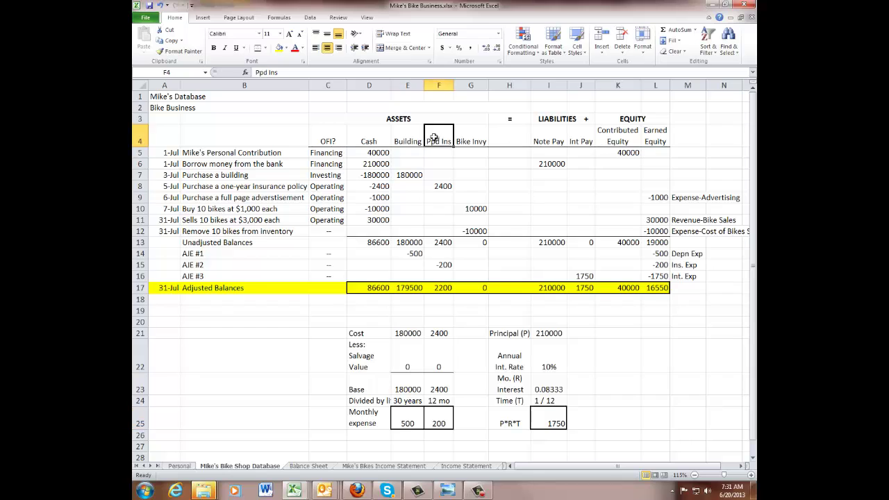
{"action": "left_click", "coordinate": [443, 242]}
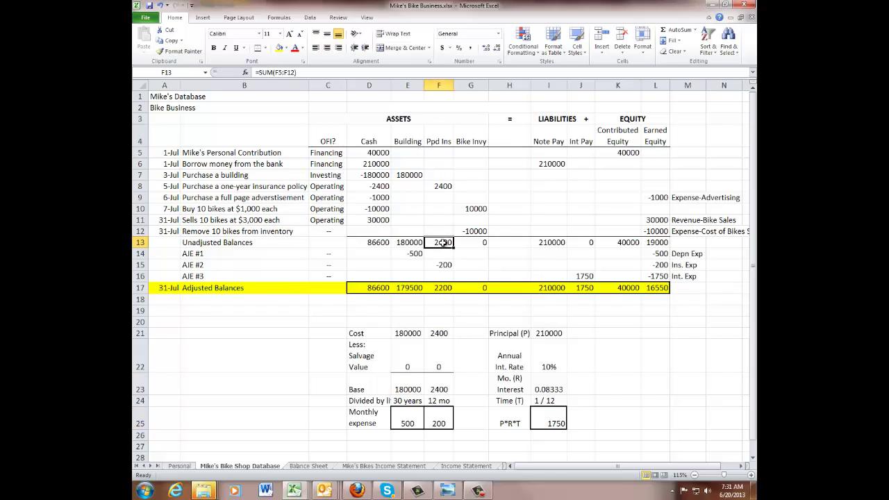
{"action": "left_click", "coordinate": [442, 287]}
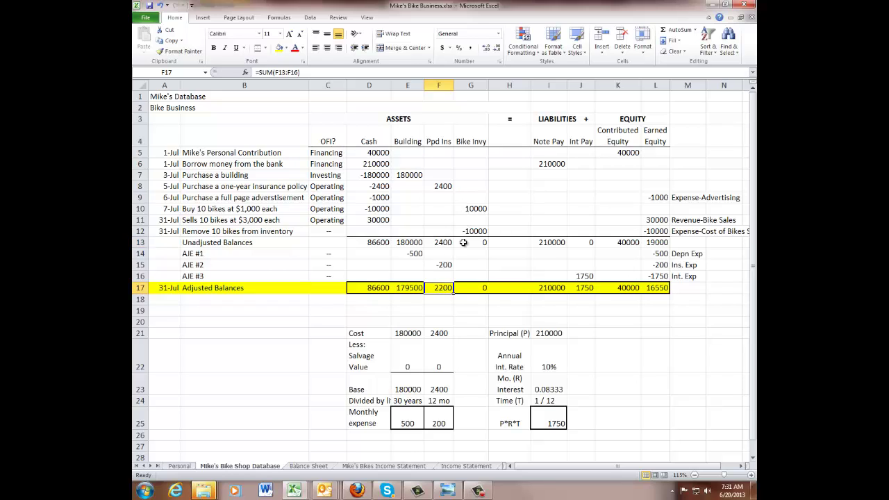
{"action": "left_click", "coordinate": [472, 290]}
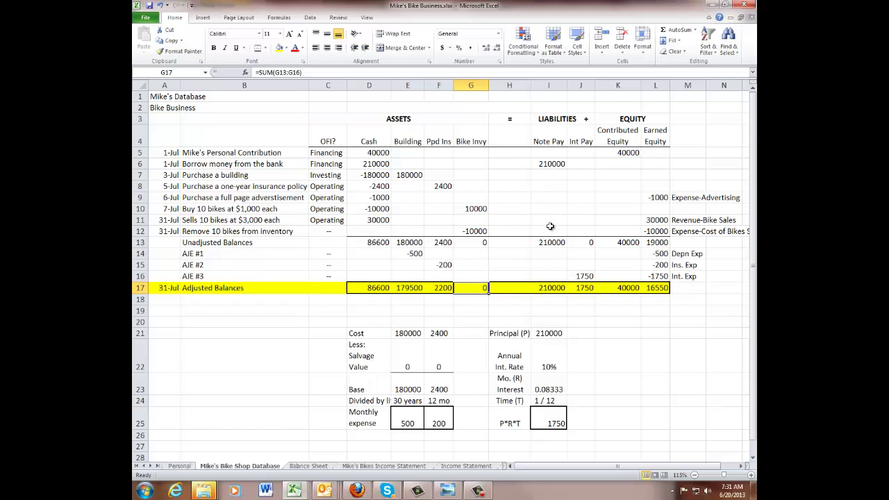
{"action": "left_click", "coordinate": [552, 287]}
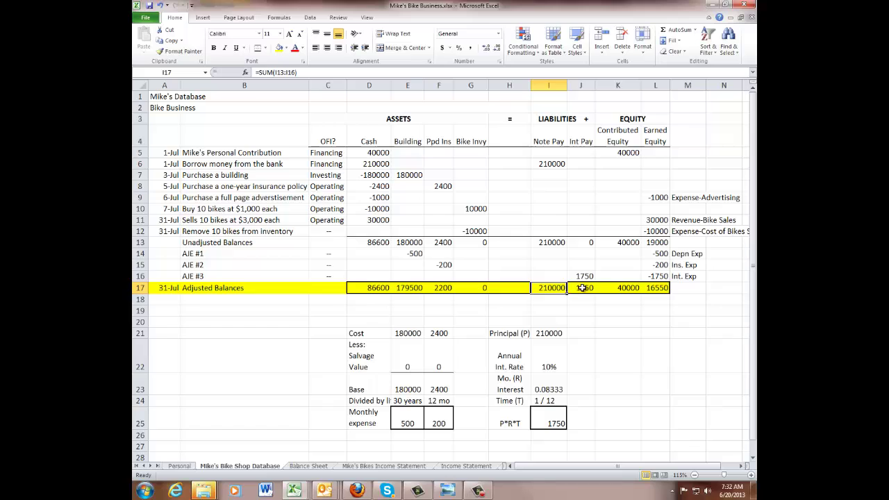
{"action": "left_click", "coordinate": [582, 288]}
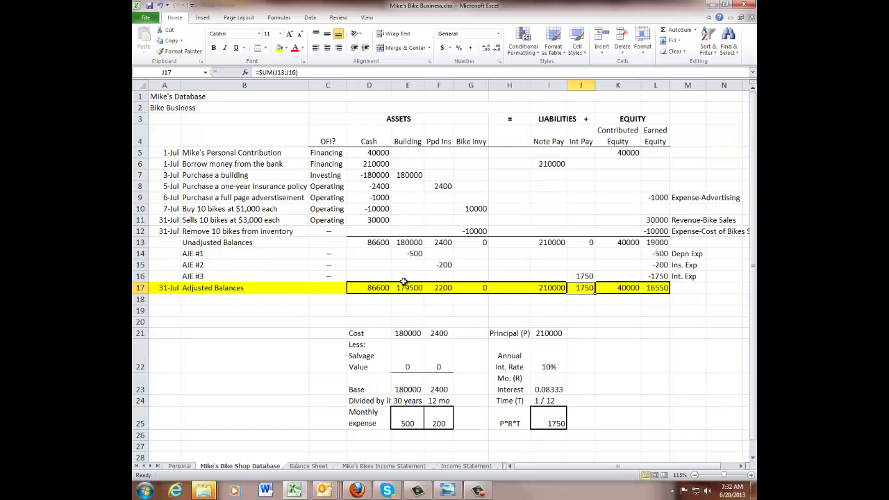
Total the adjusted asset and liability balances and review the equity totals in row 17.
{"action": "left_click_drag", "start_coordinate": [379, 287], "coordinate": [495, 290]}
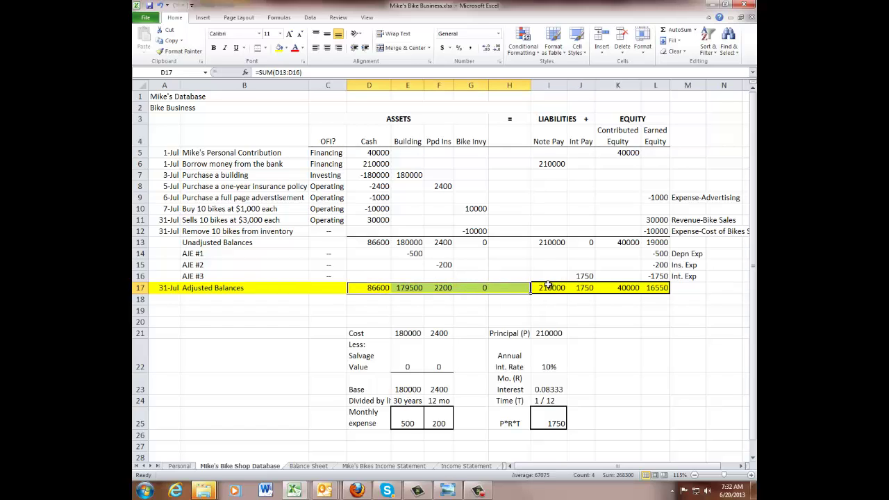
{"action": "left_click_drag", "start_coordinate": [550, 287], "coordinate": [653, 289]}
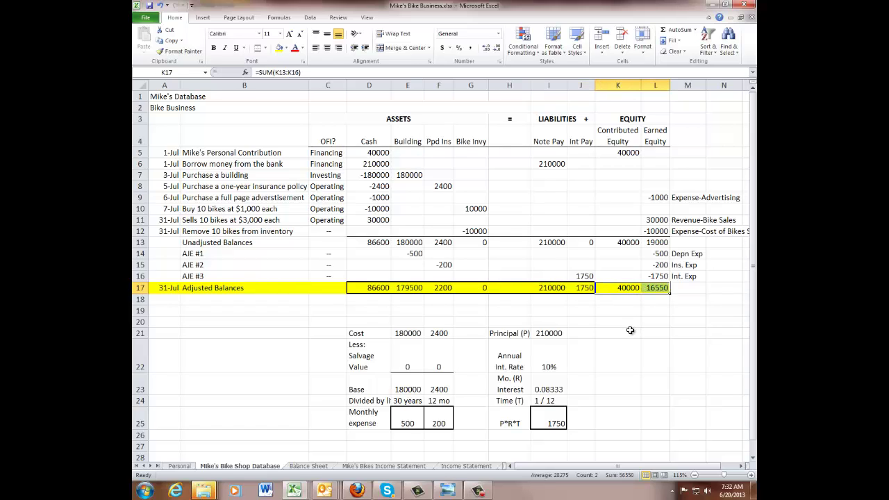
{"action": "left_click", "coordinate": [620, 288]}
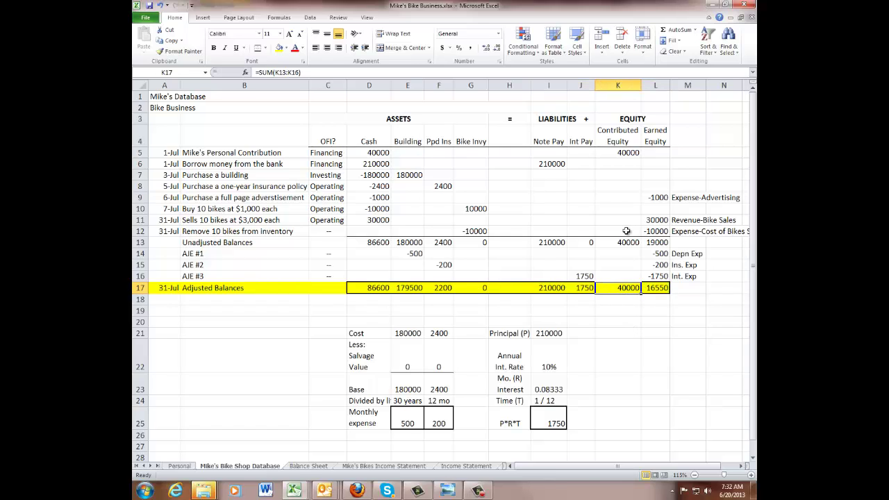
{"action": "left_click", "coordinate": [614, 134]}
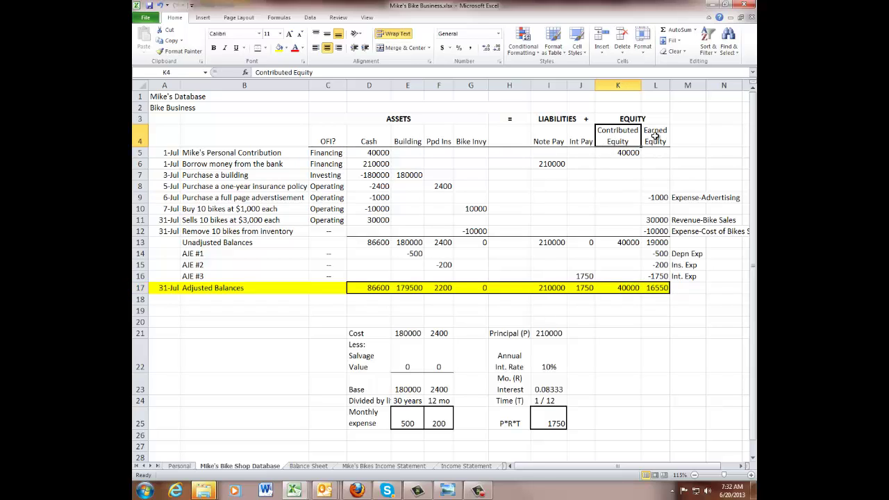
{"action": "left_click", "coordinate": [655, 135]}
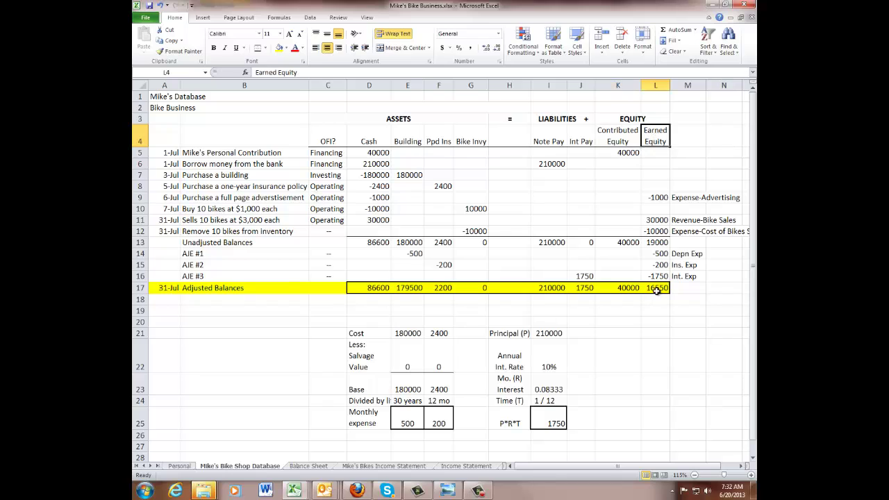
{"action": "left_click", "coordinate": [656, 290]}
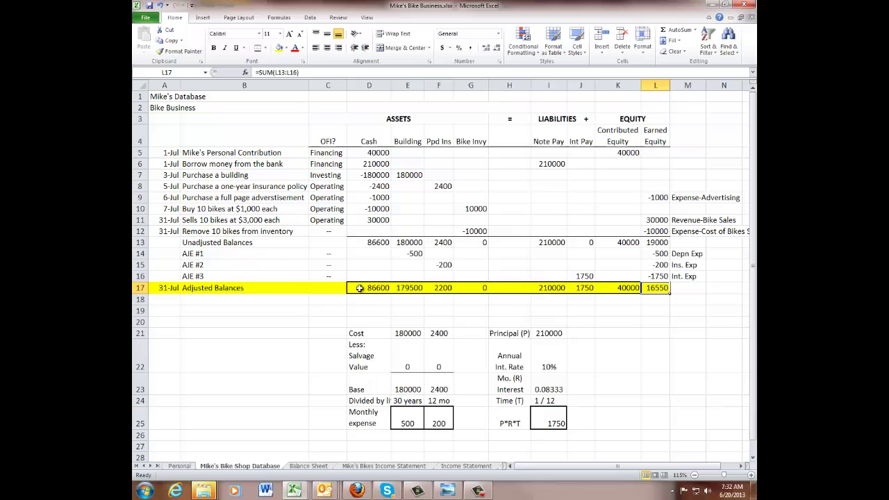
{"action": "left_click_drag", "start_coordinate": [170, 289], "coordinate": [643, 287]}
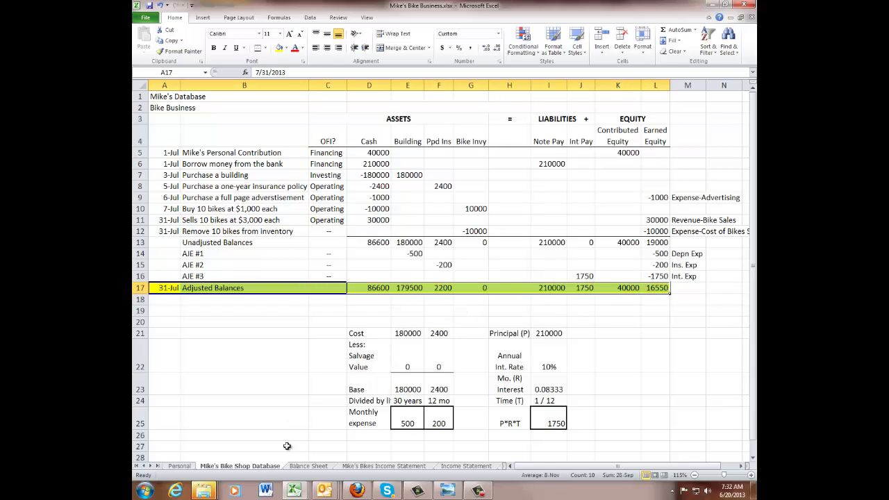
{"action": "left_click", "coordinate": [300, 467]}
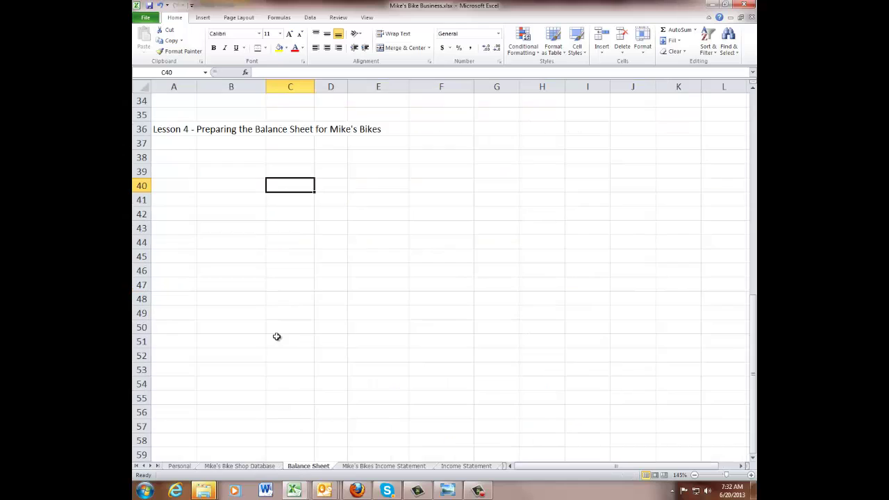
{"action": "scroll", "coordinate": [275, 331], "scroll_direction": "up", "scroll_amount": 11}
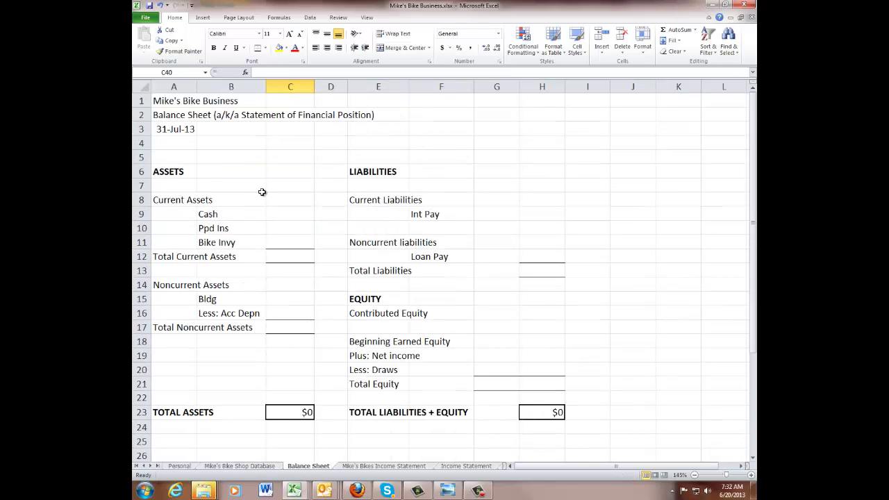
{"action": "left_click", "coordinate": [161, 100]}
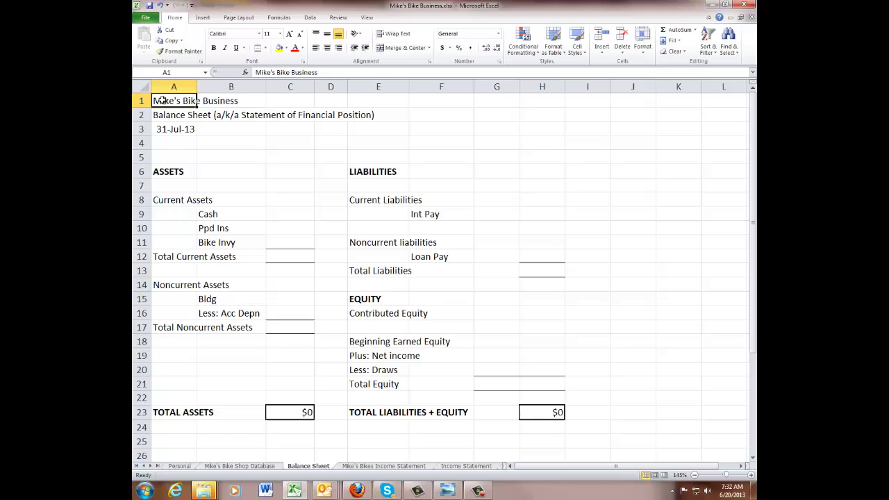
{"action": "left_click", "coordinate": [159, 117]}
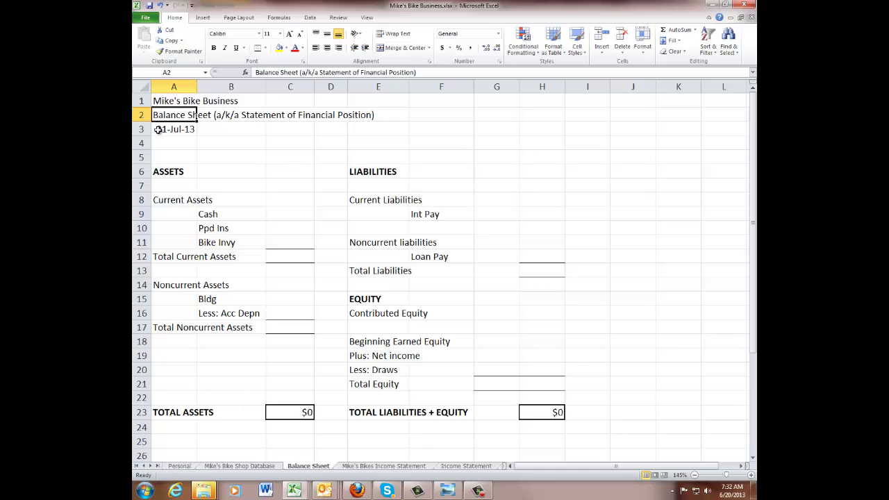
{"action": "left_click", "coordinate": [158, 130]}
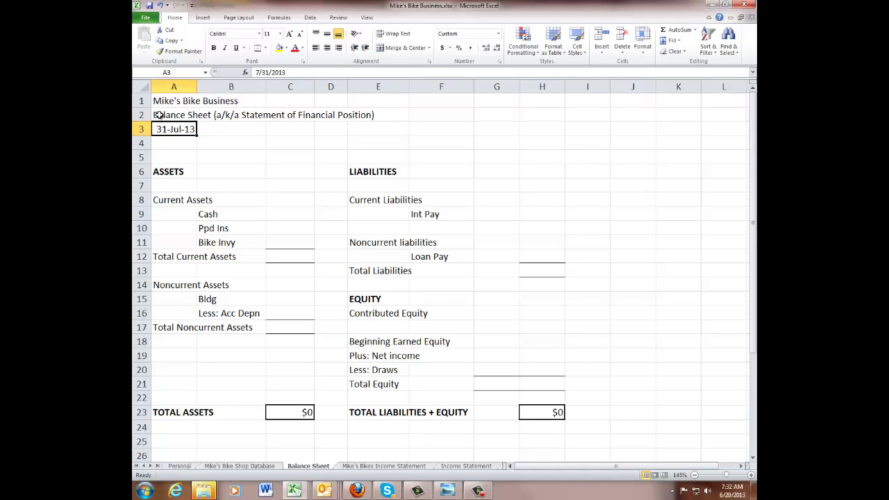
{"action": "left_click", "coordinate": [158, 115]}
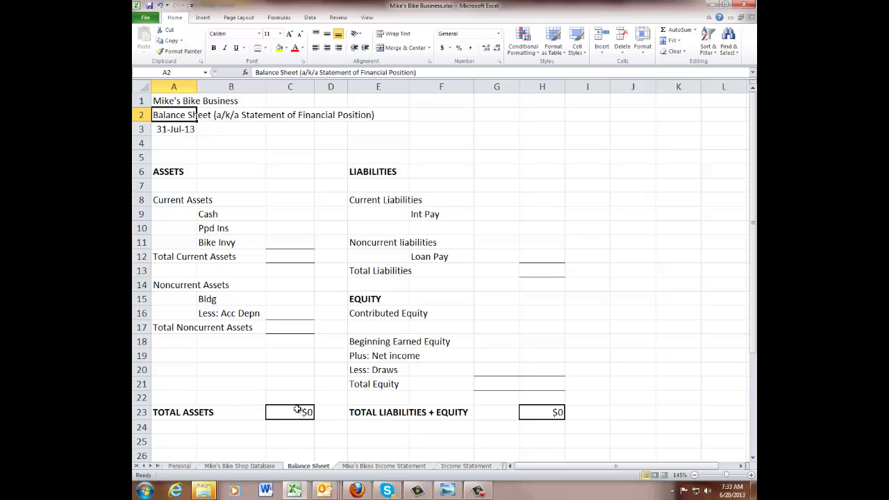
Link Cash in C9 to the database's adjusted cash balance D17 ($86,600).
{"action": "left_click", "coordinate": [264, 468]}
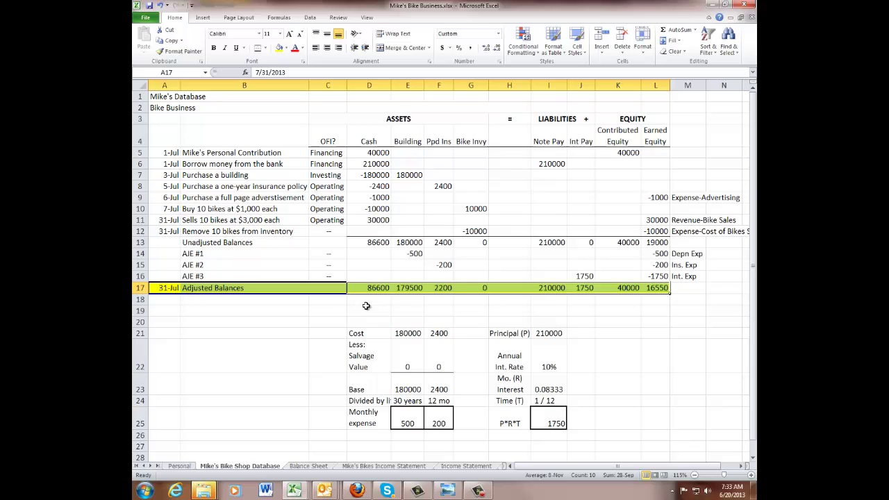
{"action": "left_click", "coordinate": [379, 287]}
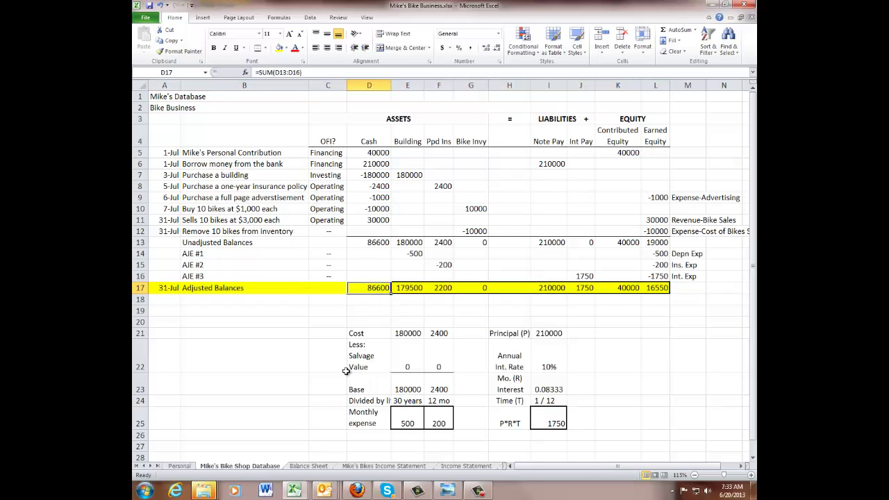
{"action": "left_click", "coordinate": [308, 466]}
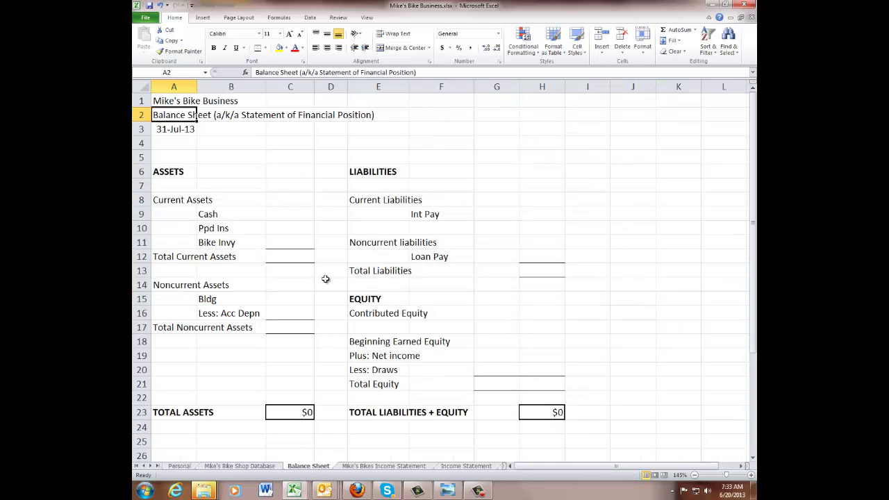
{"action": "left_click", "coordinate": [285, 215]}
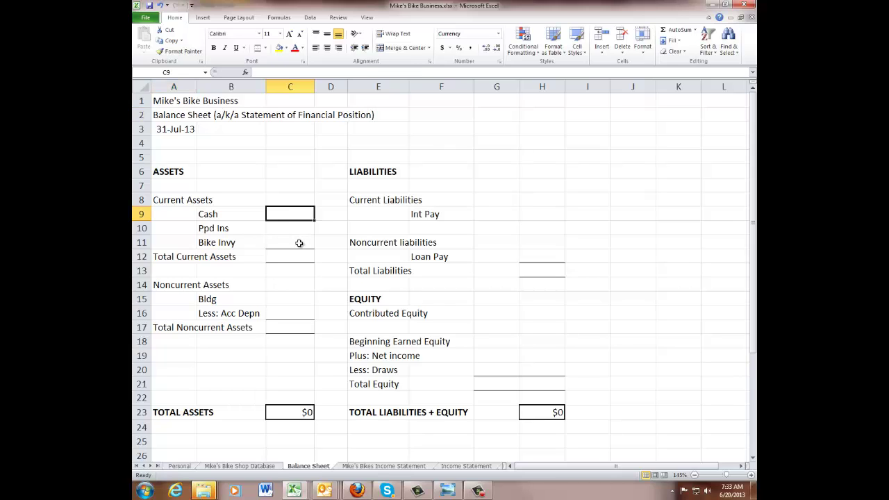
{"action": "type", "text": "="}
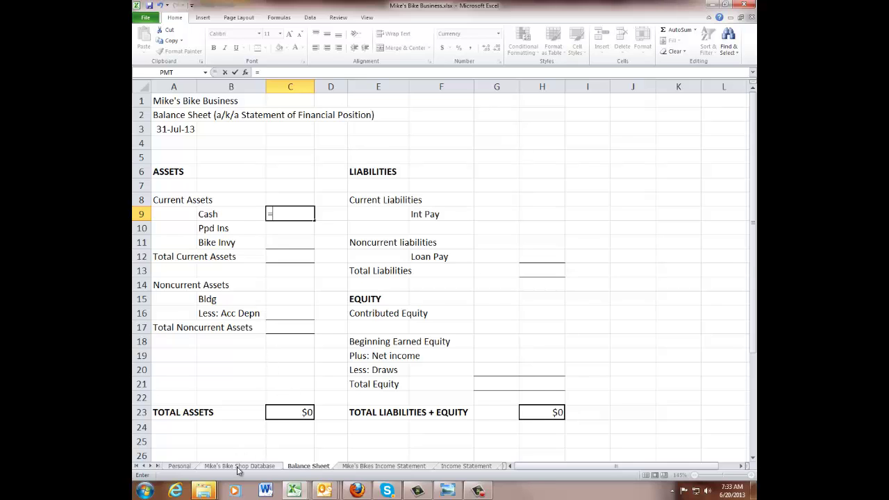
{"action": "left_click", "coordinate": [238, 466]}
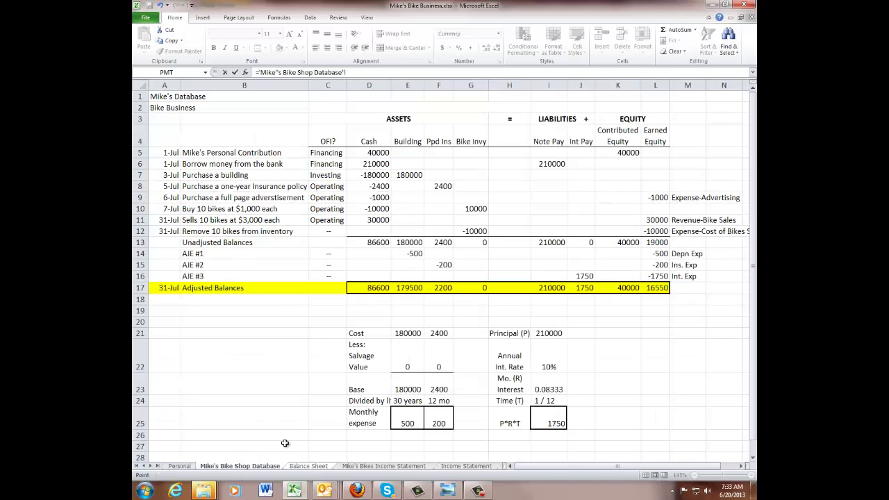
{"action": "left_click", "coordinate": [357, 288]}
{"action": "key", "text": "Return"}
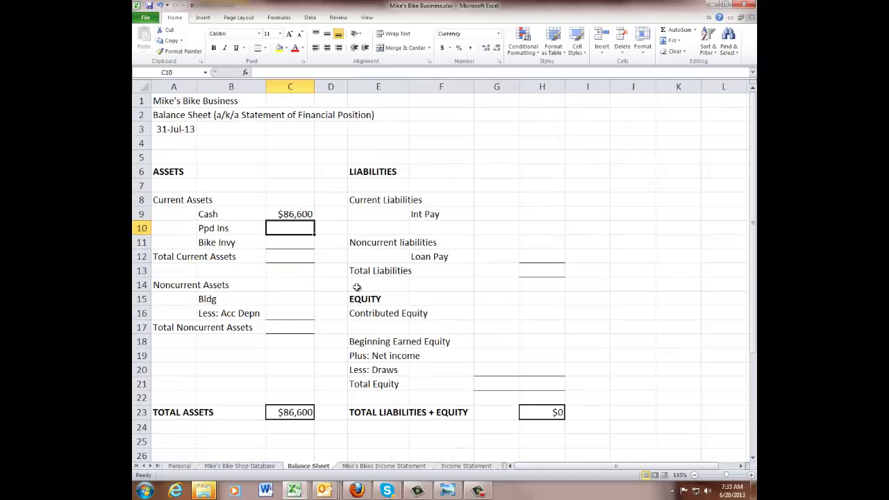
{"action": "left_click", "coordinate": [288, 215]}
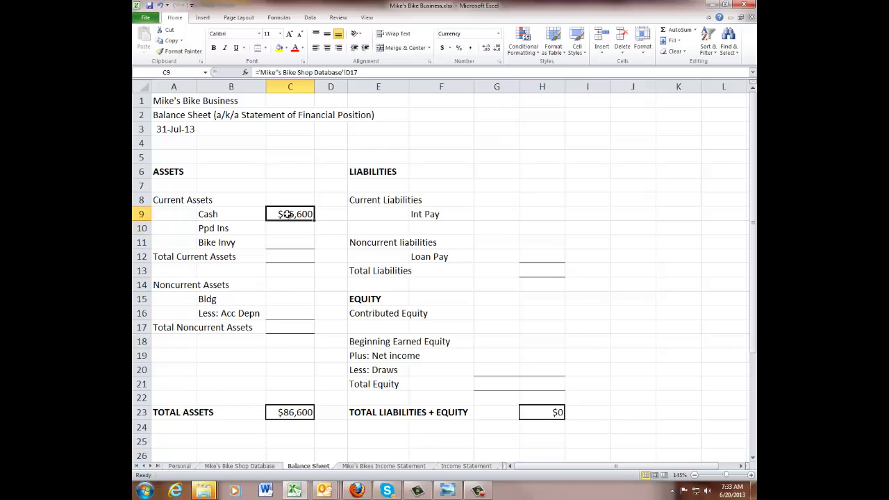
Link Ppd Ins in C10 to the database's adjusted prepaid insurance F17 ($2,200).
{"action": "left_click", "coordinate": [239, 466]}
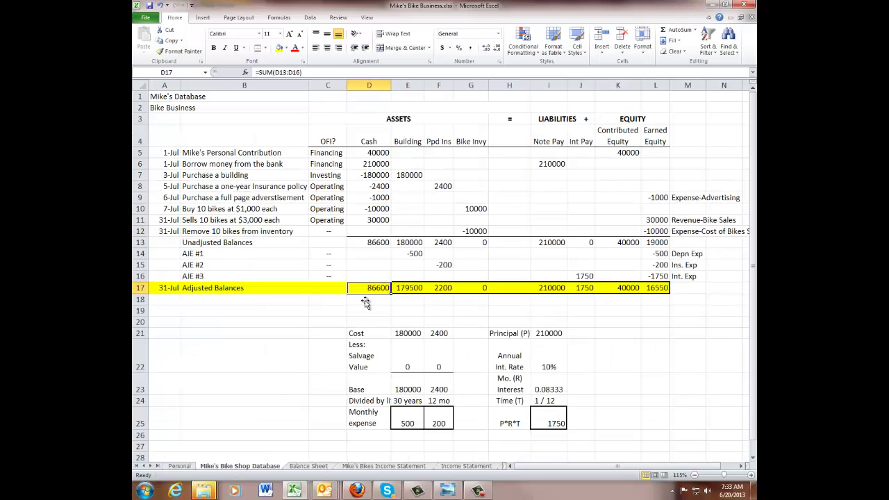
{"action": "left_click", "coordinate": [309, 466]}
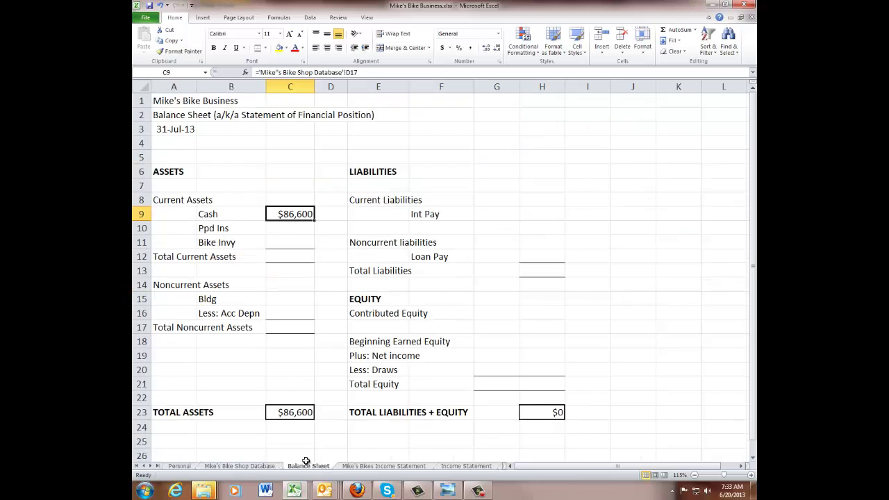
{"action": "left_click", "coordinate": [282, 228]}
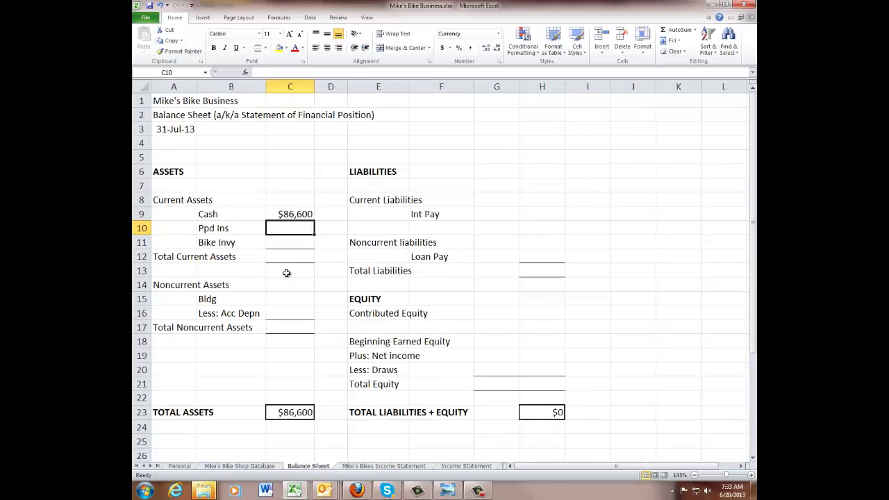
{"action": "type", "text": "="}
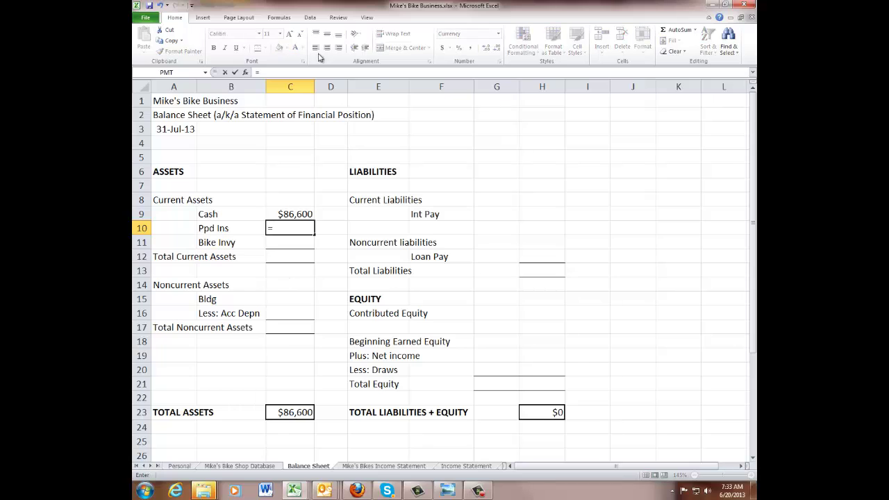
{"action": "left_click", "coordinate": [239, 466]}
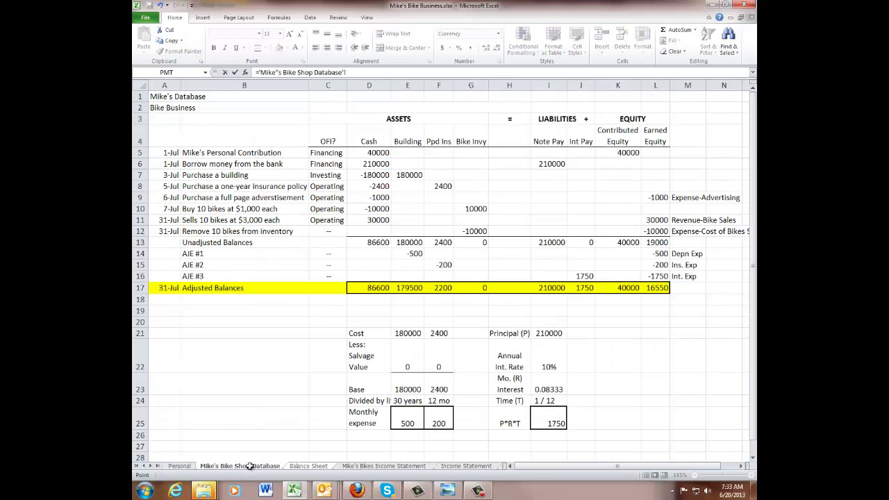
{"action": "left_click", "coordinate": [442, 288]}
{"action": "key", "text": "Return"}
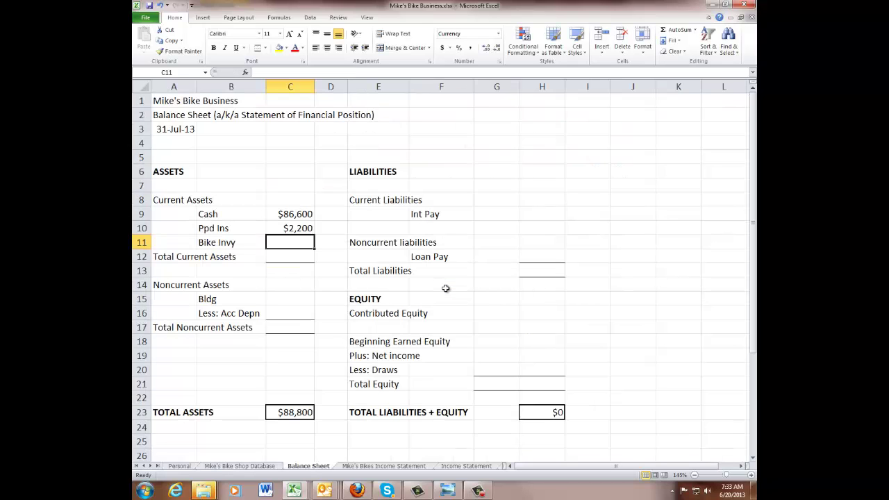
Link Bike Invy in C11 to G17 ($0) and AutoSum C9:C11 into C12.
{"action": "type", "text": "="}
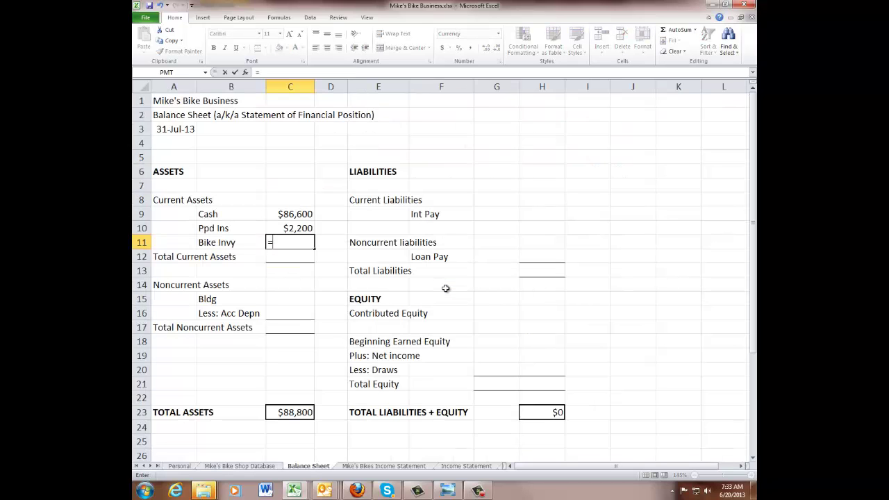
{"action": "left_click", "coordinate": [263, 470]}
{"action": "left_click", "coordinate": [469, 289]}
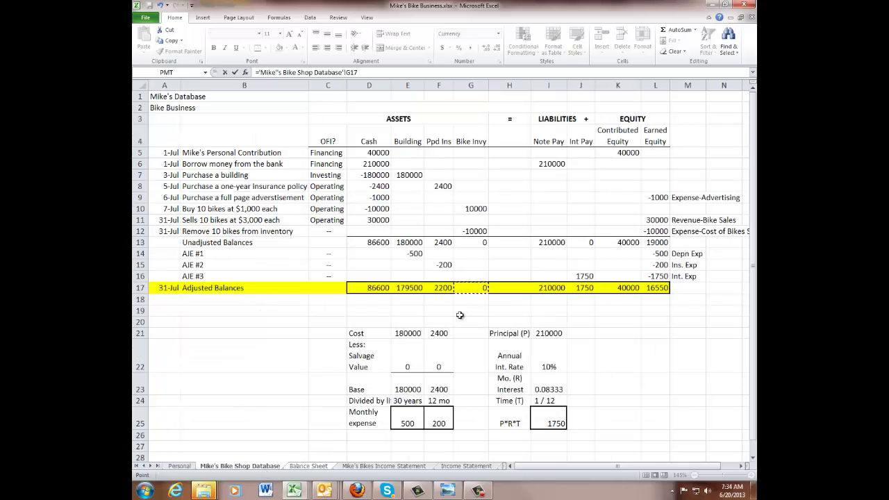
{"action": "key", "text": "Return"}
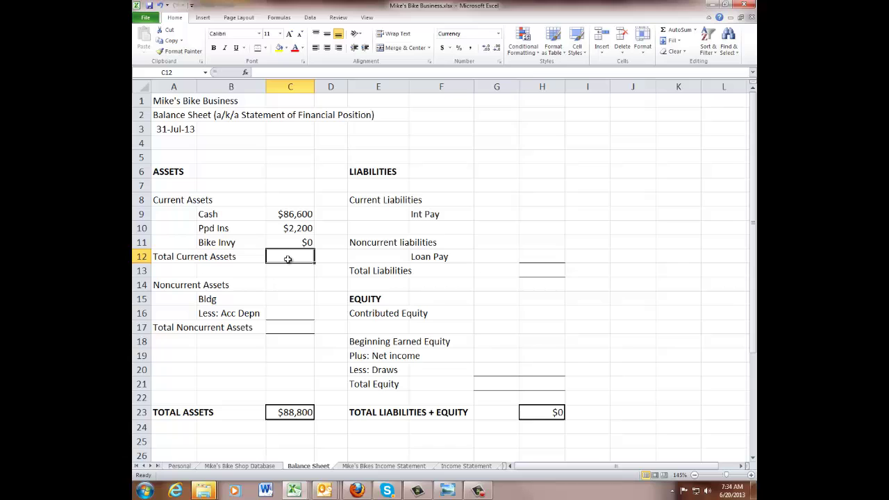
{"action": "left_click", "coordinate": [676, 30]}
{"action": "key", "text": "Return"}
{"action": "left_click", "coordinate": [281, 257]}
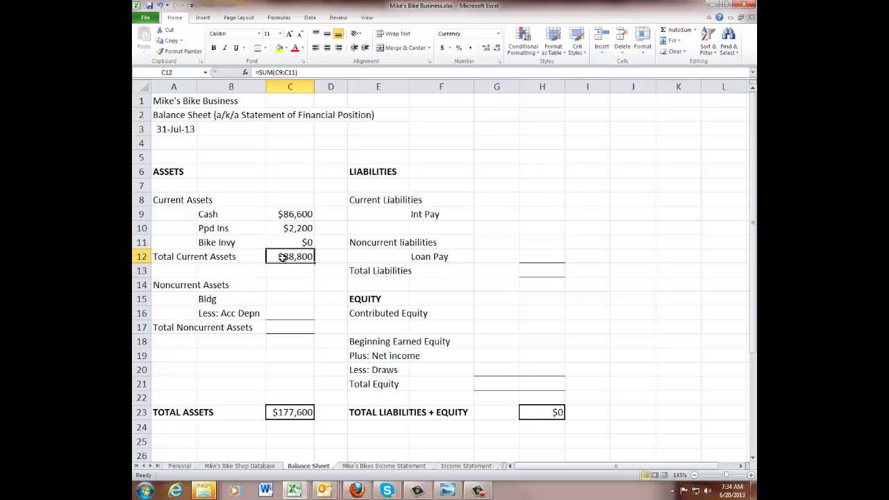
Link Bldg in C15 to the database's building cost E13 ($180,000).
{"action": "left_click", "coordinate": [286, 299]}
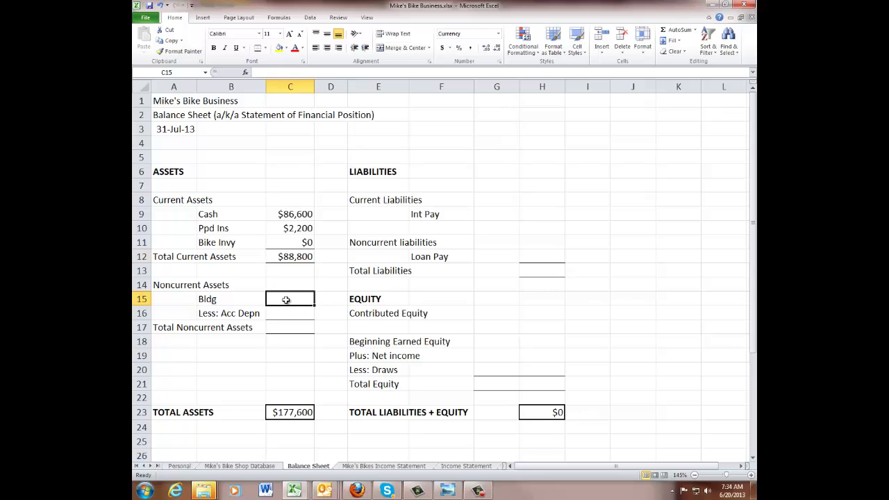
{"action": "type", "text": "="}
{"action": "left_click", "coordinate": [263, 466]}
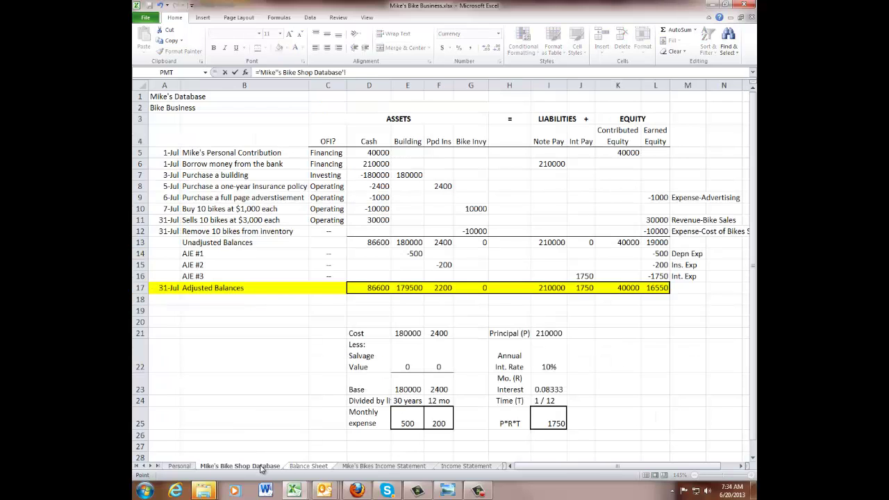
{"action": "left_click", "coordinate": [398, 243]}
{"action": "key", "text": "Return"}
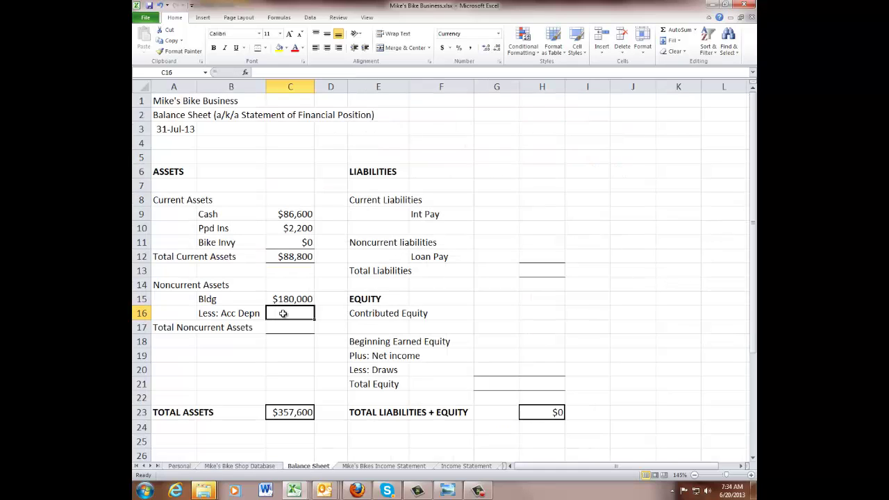
Link Acc Depn in C16 to E14 (-$500) and AutoSum C15:C16 into C17.
{"action": "type", "text": "="}
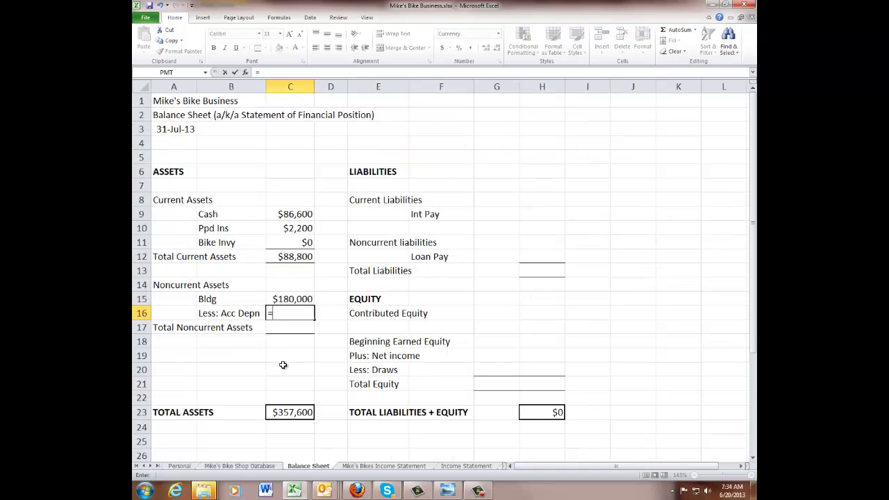
{"action": "left_click", "coordinate": [270, 466]}
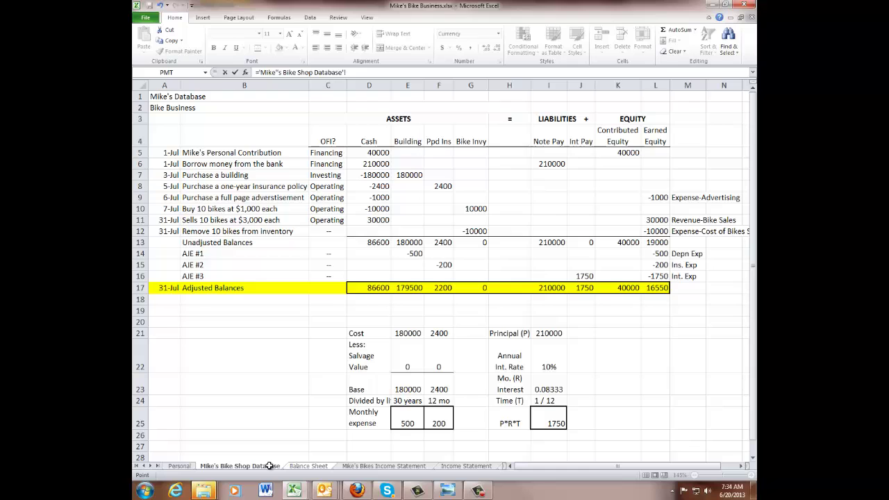
{"action": "left_click", "coordinate": [410, 254]}
{"action": "key", "text": "Return"}
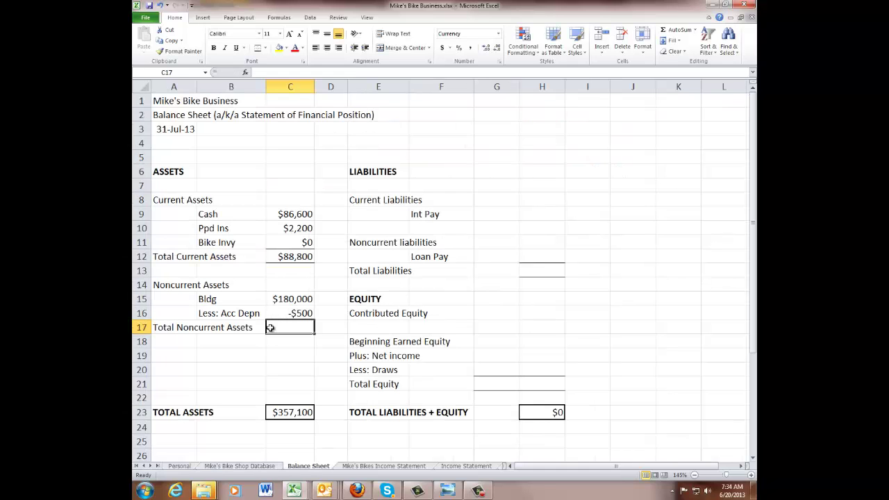
{"action": "left_click", "coordinate": [667, 30]}
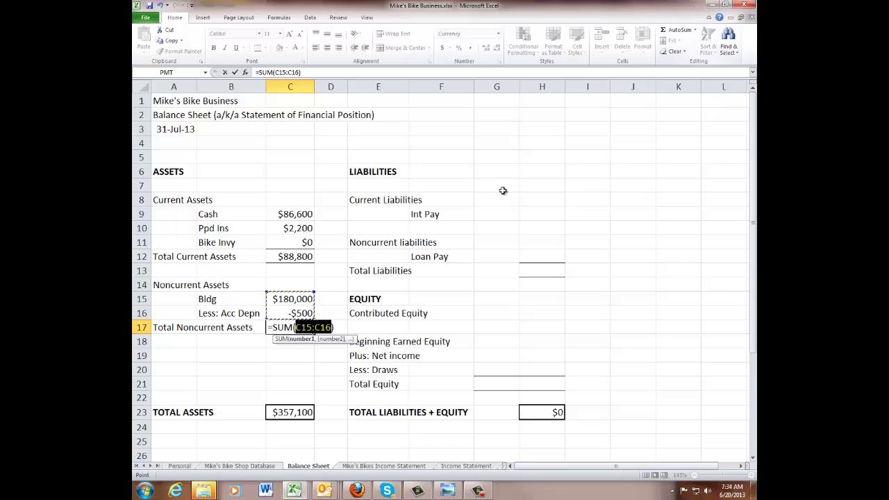
{"action": "key", "text": "Return"}
{"action": "left_click", "coordinate": [287, 329]}
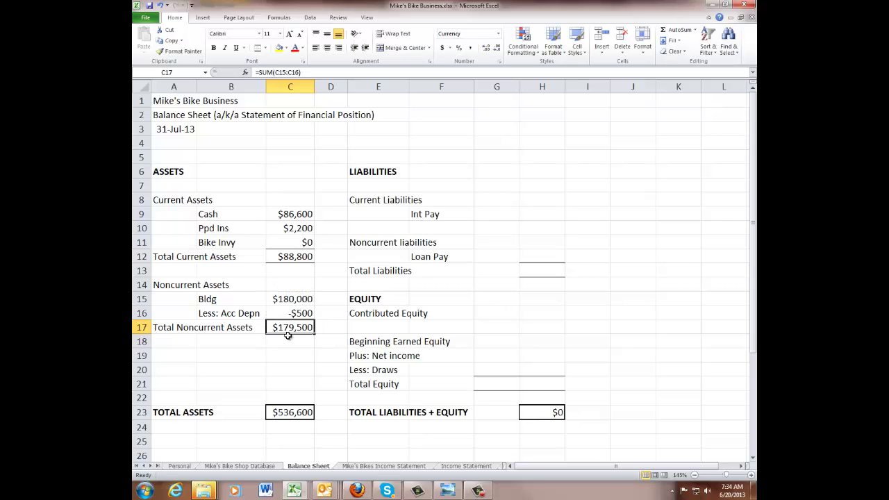
Comment C17: 'The cost less sccumulated depreciation is known as the asset's book value.'.
{"action": "right_click", "coordinate": [293, 330]}
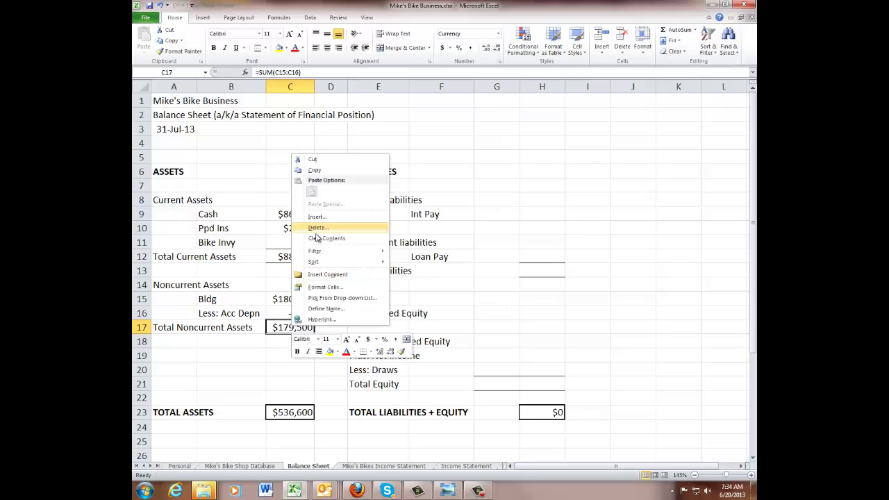
{"action": "left_click", "coordinate": [332, 274]}
{"action": "left_click_drag", "start_coordinate": [390, 326], "coordinate": [318, 327]}
{"action": "type", "text": "The c"}
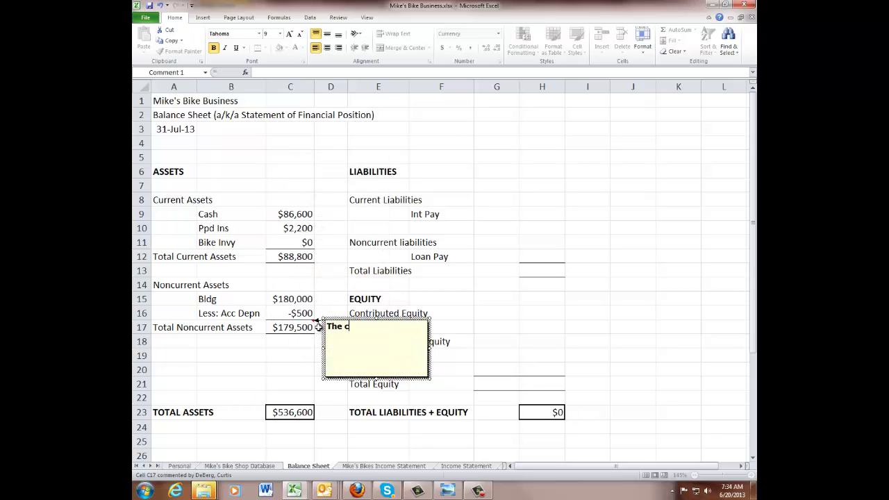
{"action": "type", "text": "ost less "}
{"action": "type", "text": "s"}
{"action": "type", "text": "ccumulated deprec"}
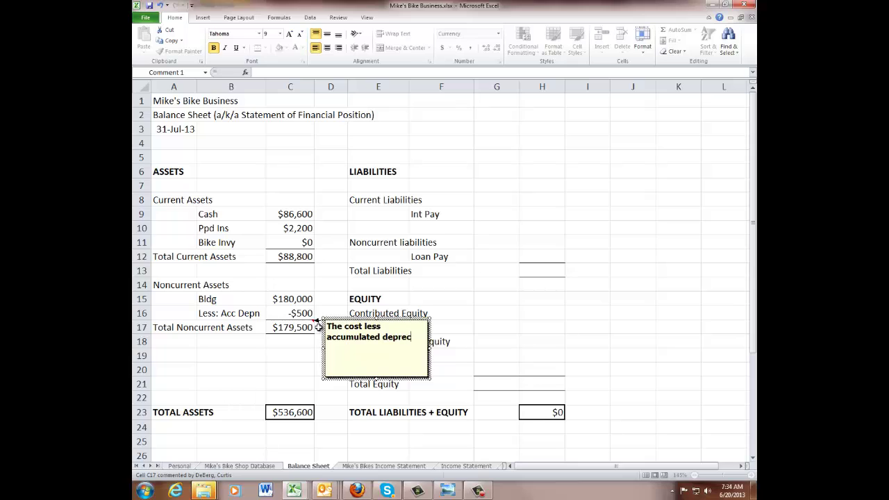
{"action": "type", "text": "iation is know"}
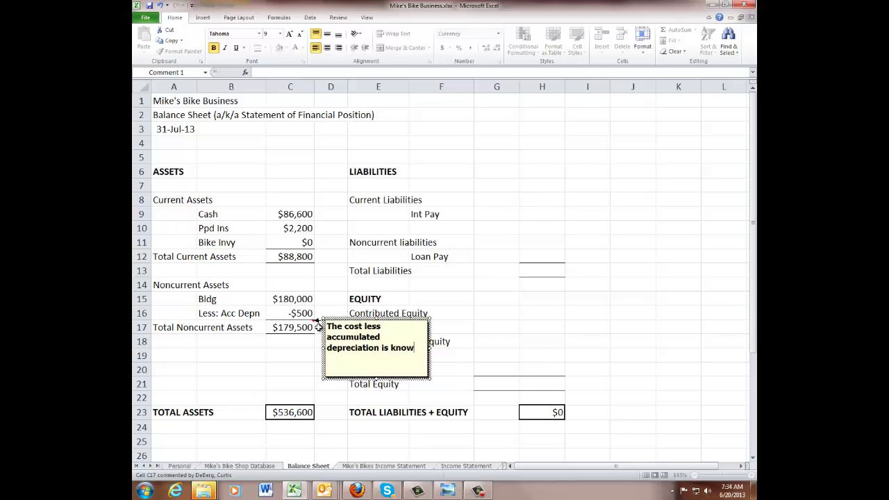
{"action": "type", "text": "n as the asset's book v"}
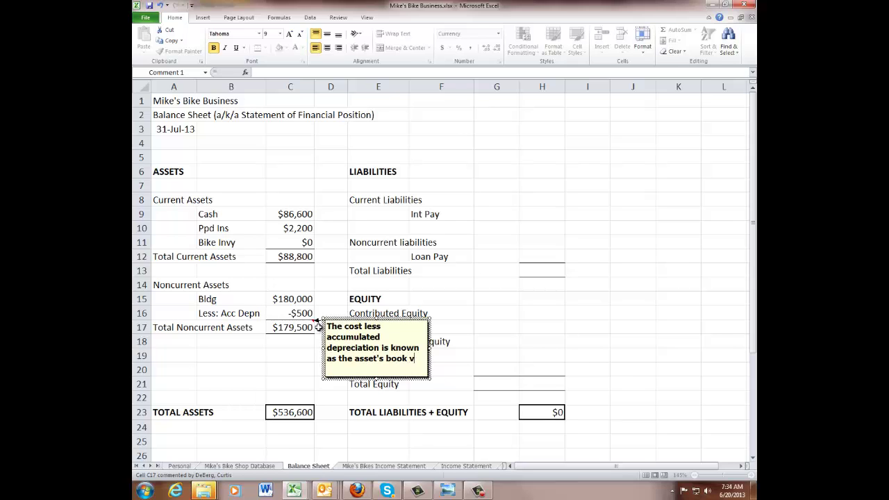
{"action": "type", "text": "alue."}
{"action": "left_click", "coordinate": [461, 261]}
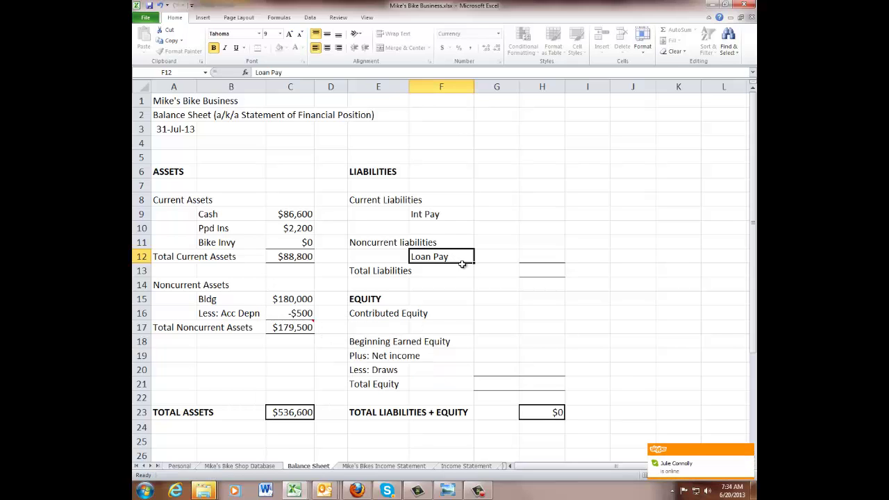
{"action": "mouse_move", "coordinate": [292, 325]}
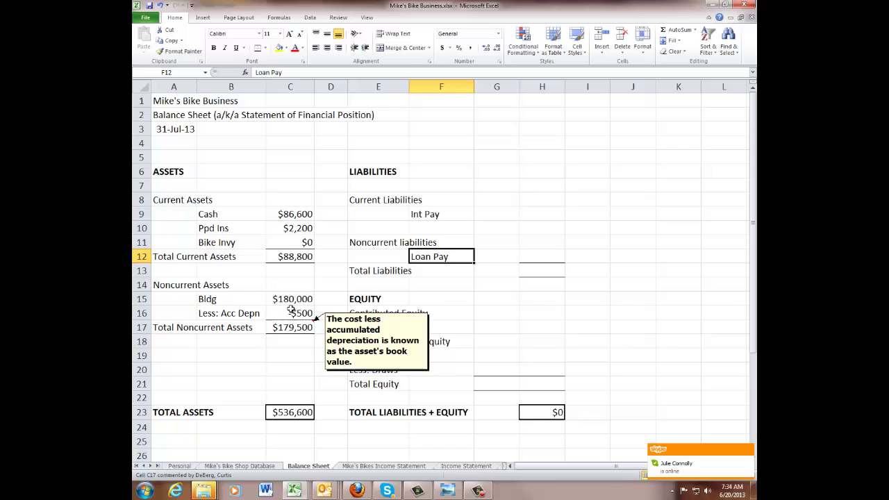
Replace the TOTAL ASSETS formula in C23 with =SUM(C12+C17), giving $268,300.
{"action": "left_click", "coordinate": [292, 256]}
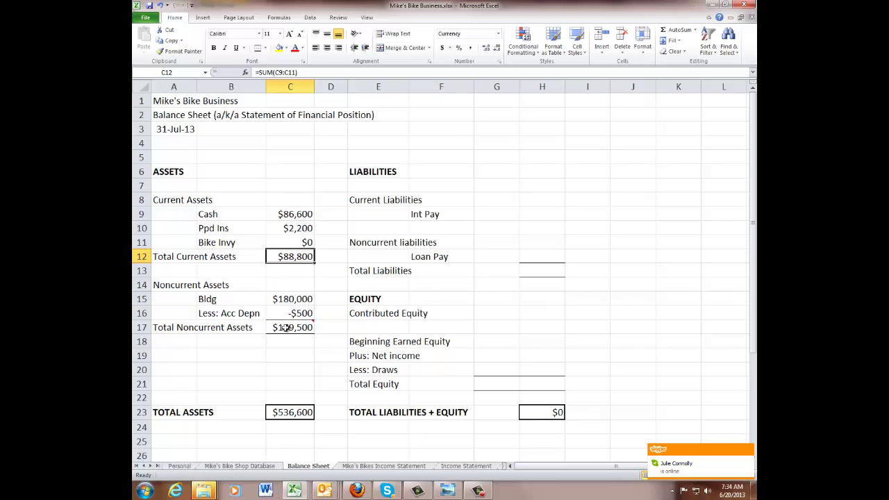
{"action": "left_click", "coordinate": [287, 329]}
{"action": "left_click", "coordinate": [291, 413]}
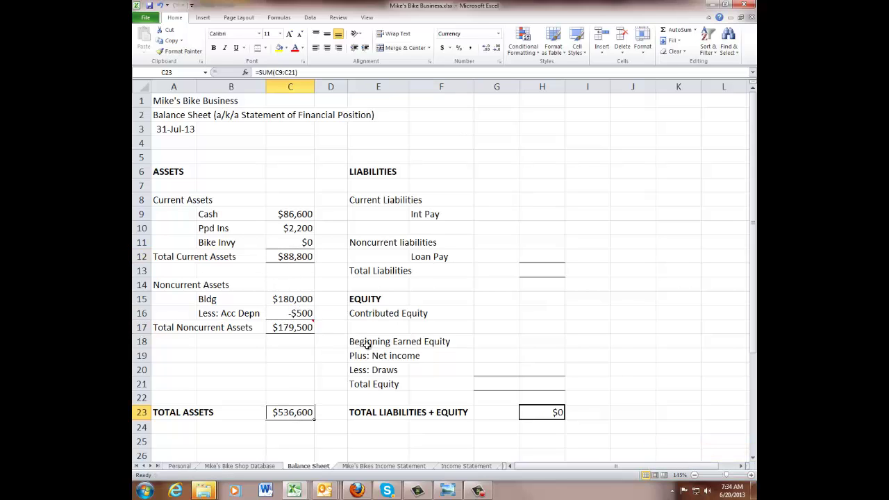
{"action": "left_click_drag", "start_coordinate": [310, 74], "coordinate": [245, 75]}
{"action": "type", "text": "="}
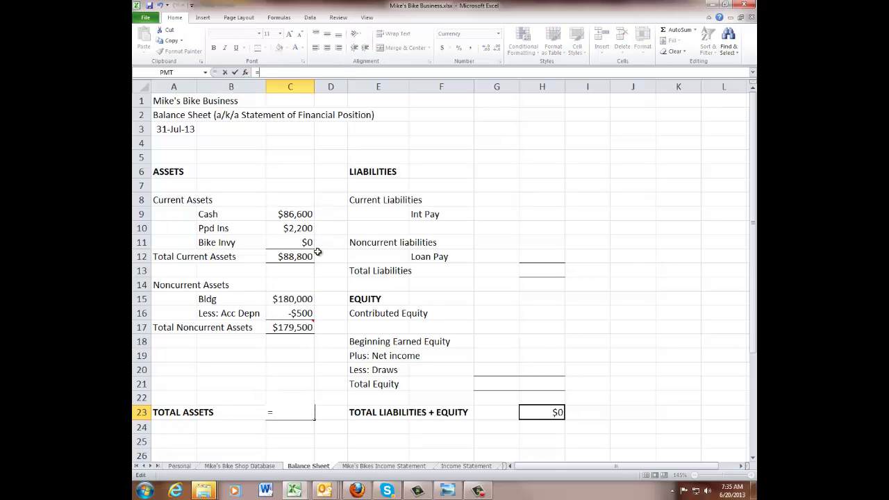
{"action": "left_click", "coordinate": [297, 255]}
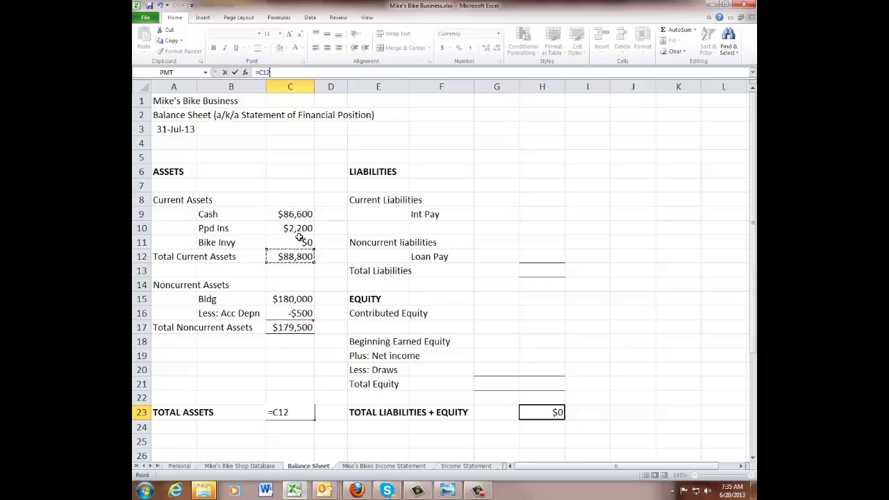
{"action": "key", "text": "BackSpace"}
{"action": "key", "text": "BackSpace"}
{"action": "key", "text": "BackSpace"}
{"action": "type", "text": "sum("}
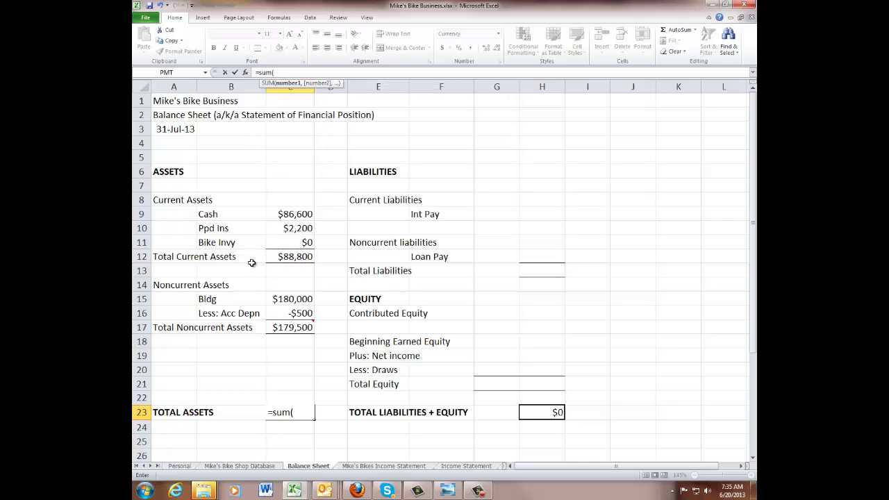
{"action": "left_click", "coordinate": [293, 254]}
{"action": "type", "text": "+"}
{"action": "left_click", "coordinate": [293, 327]}
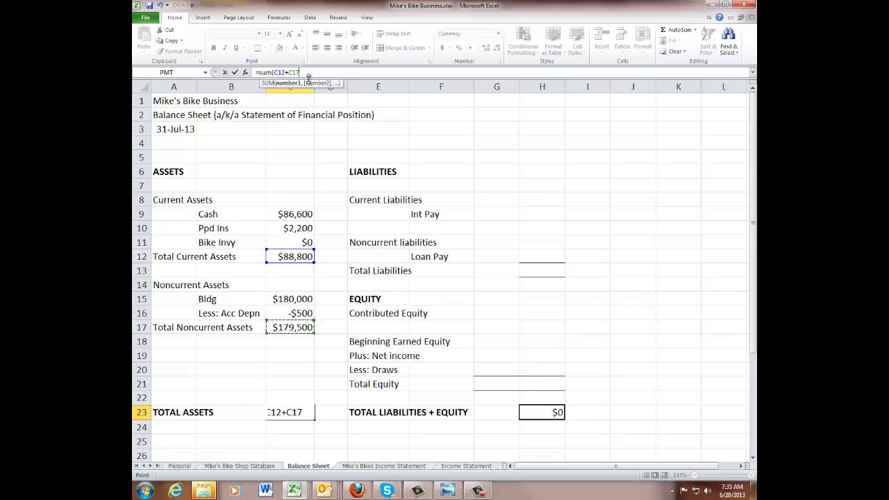
{"action": "type", "text": ")"}
{"action": "key", "text": "Return"}
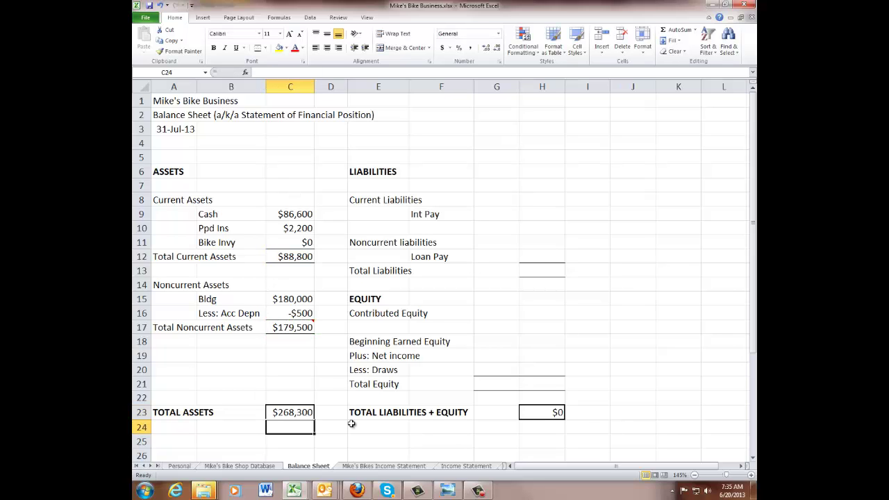
{"action": "left_click", "coordinate": [305, 413]}
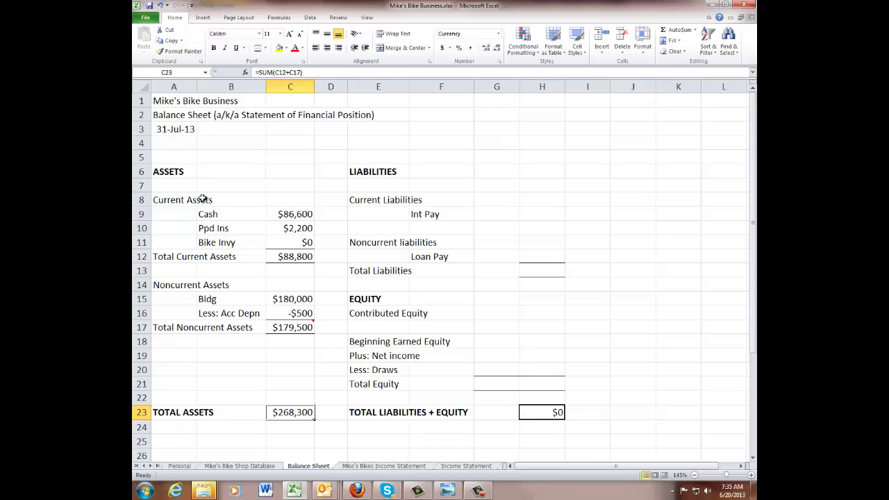
Put a thick box border around the assets block A5:D24.
{"action": "left_click_drag", "start_coordinate": [156, 171], "coordinate": [302, 354]}
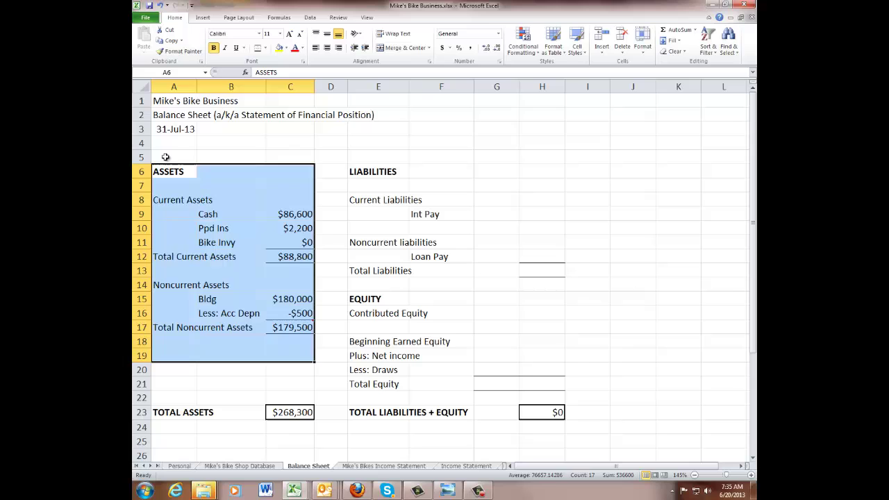
{"action": "left_click_drag", "start_coordinate": [169, 156], "coordinate": [321, 426]}
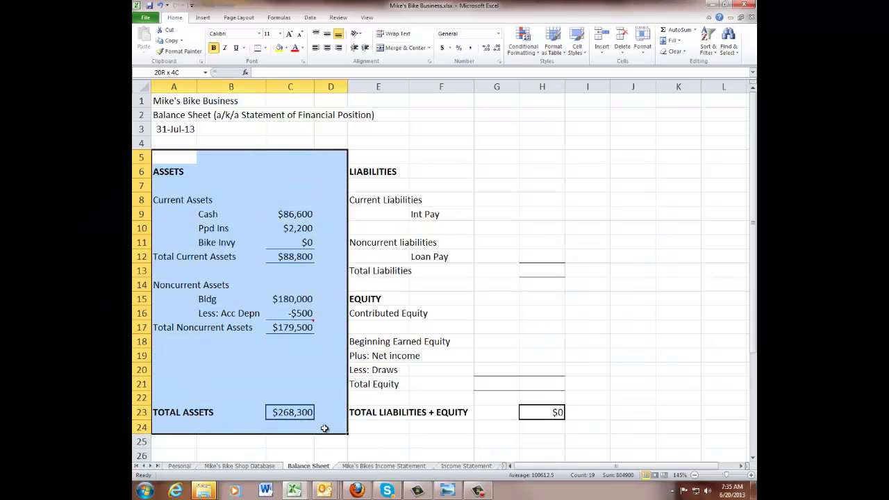
{"action": "left_click", "coordinate": [266, 48]}
{"action": "left_click", "coordinate": [278, 148]}
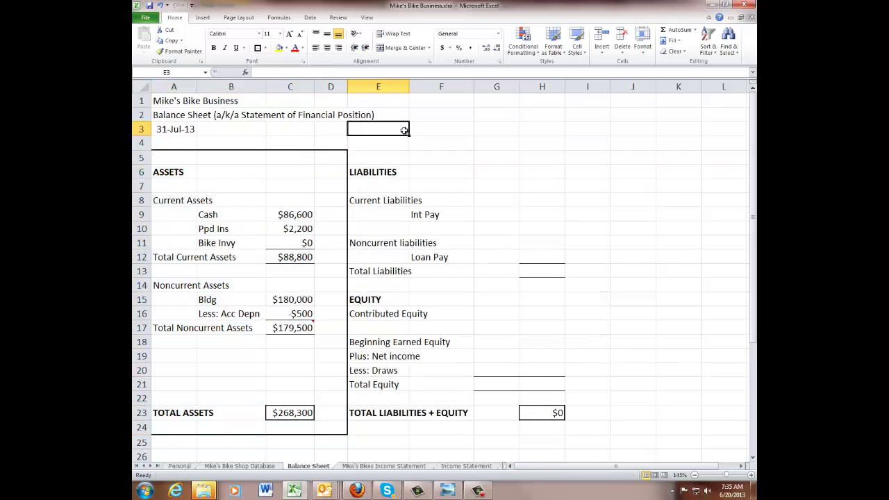
Insert a new column E and narrow it into a spacer.
{"action": "left_click", "coordinate": [377, 86]}
{"action": "right_click", "coordinate": [377, 86]}
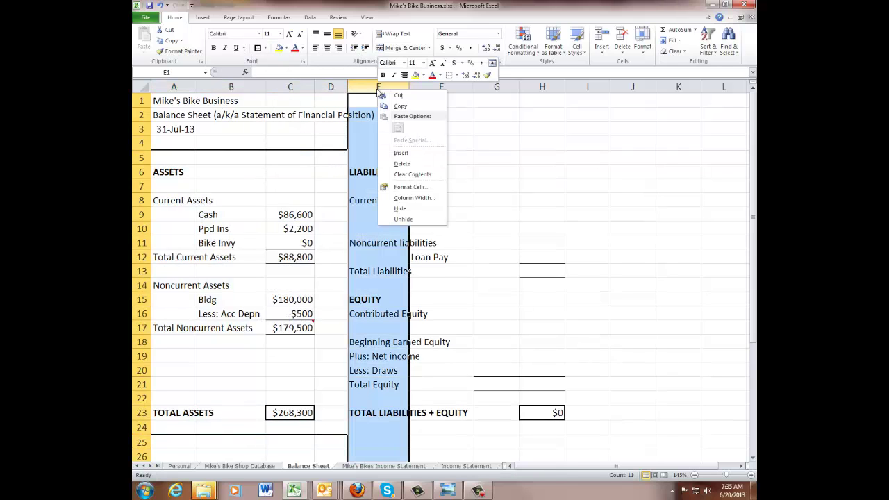
{"action": "left_click", "coordinate": [400, 153]}
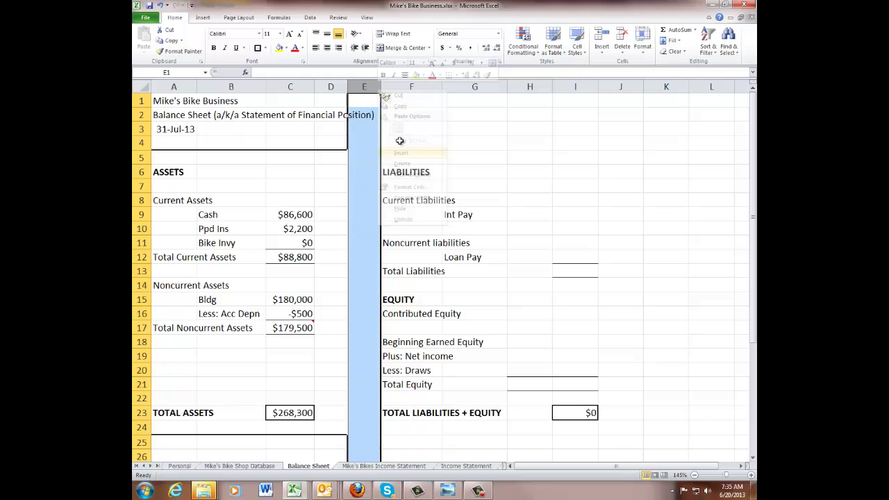
{"action": "left_click_drag", "start_coordinate": [381, 87], "coordinate": [372, 87]}
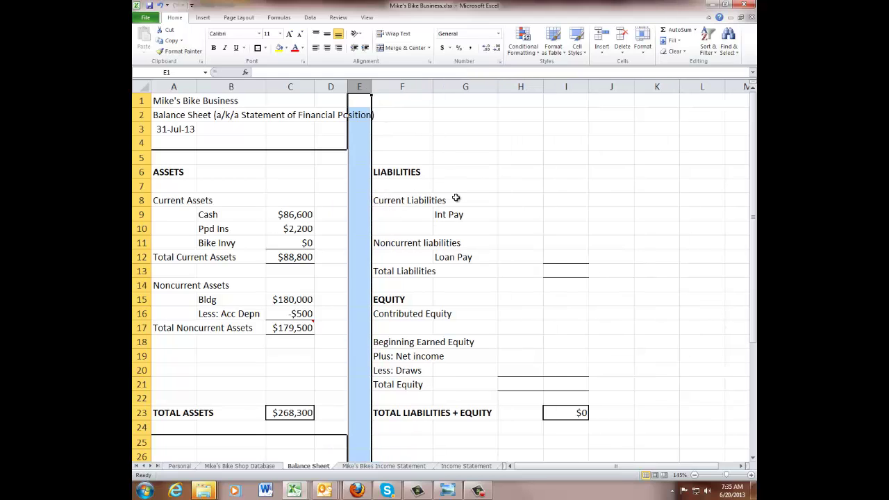
{"action": "left_click", "coordinate": [420, 184]}
Frame the liabilities-and-equity block F5:J24 with the same thick box border.
{"action": "left_click_drag", "start_coordinate": [387, 160], "coordinate": [609, 425]}
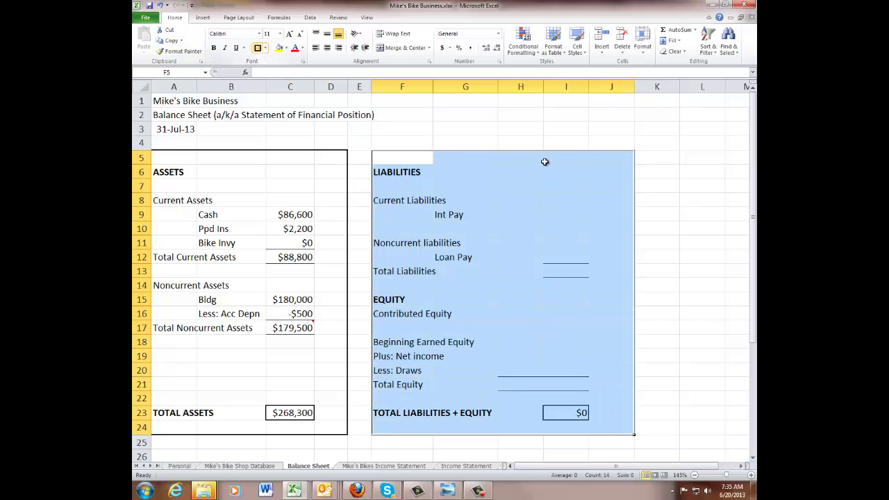
{"action": "left_click", "coordinate": [610, 153]}
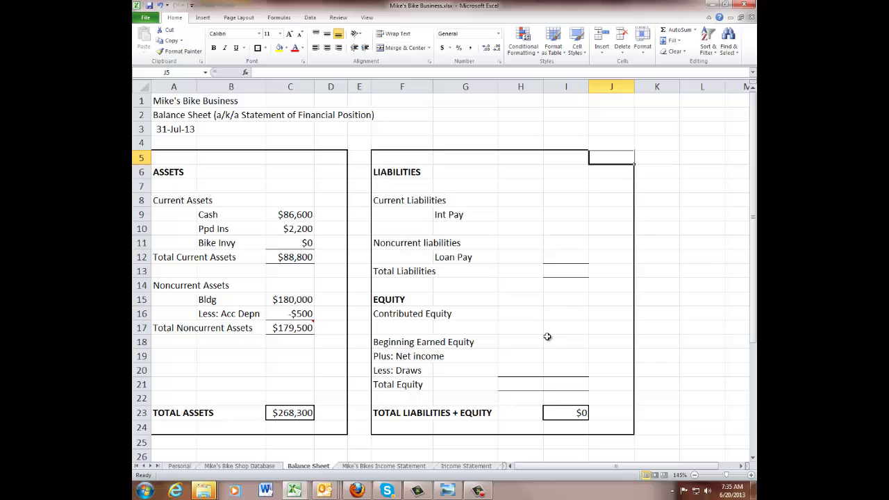
{"action": "left_click", "coordinate": [558, 216]}
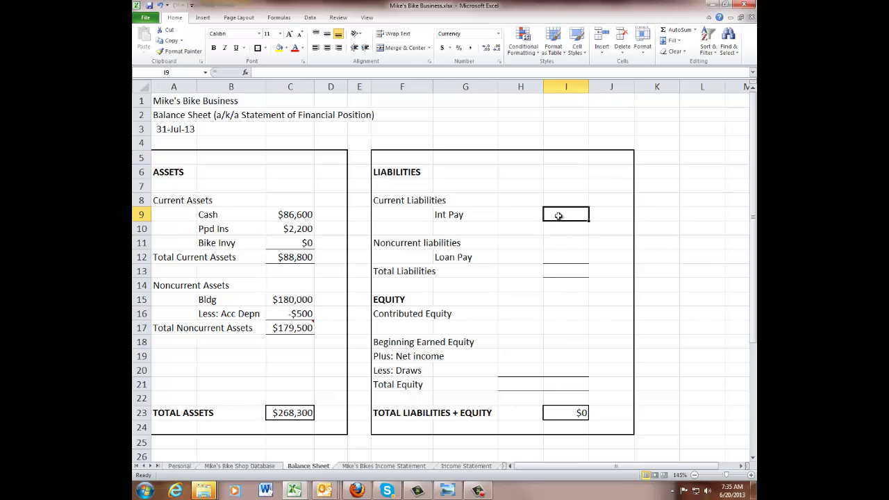
Link Int Pay ($1,750) and Loan Pay ($210,000) to the database's adjusted balances.
{"action": "type", "text": "="}
{"action": "left_click", "coordinate": [261, 468]}
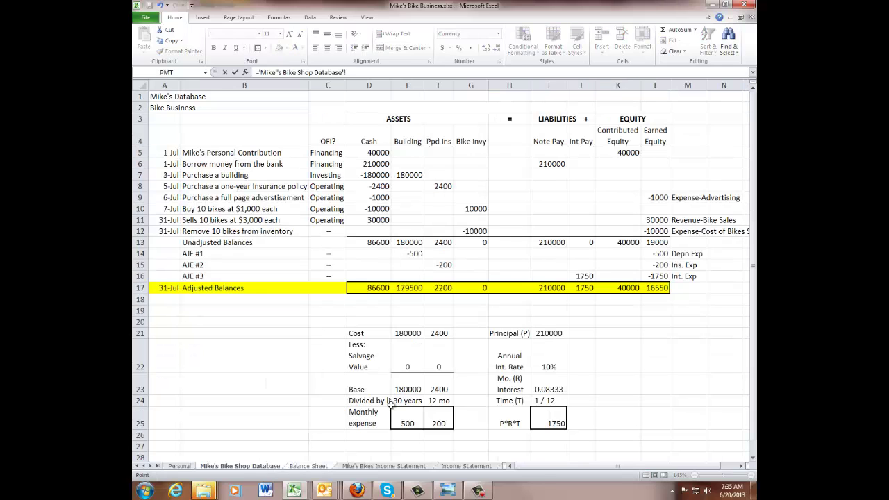
{"action": "left_click", "coordinate": [583, 288]}
{"action": "key", "text": "Return"}
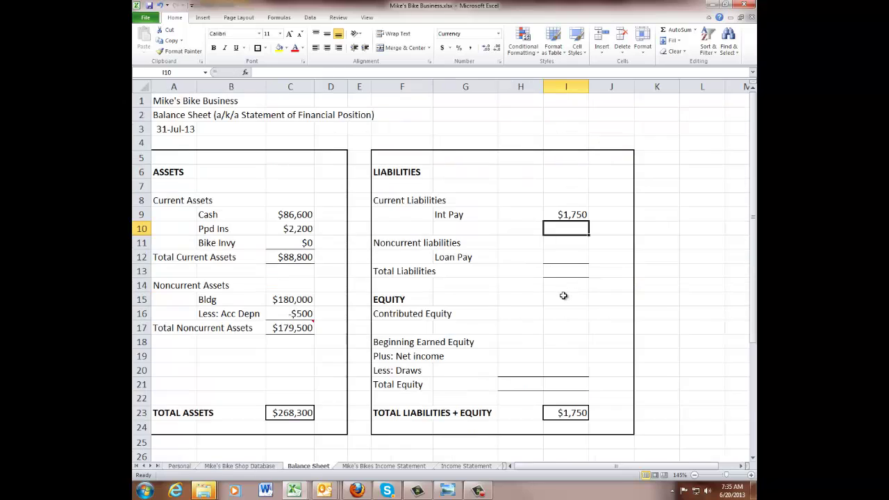
{"action": "left_click", "coordinate": [378, 200]}
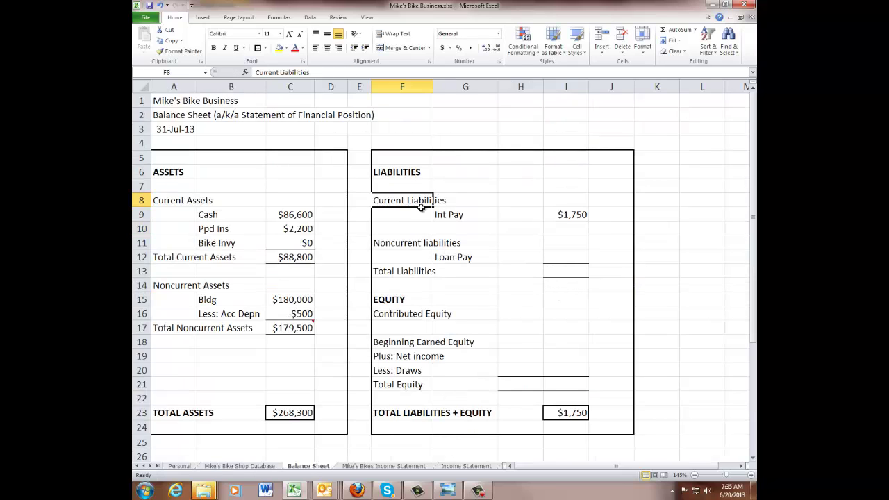
{"action": "left_click", "coordinate": [564, 213]}
{"action": "left_click", "coordinate": [446, 216]}
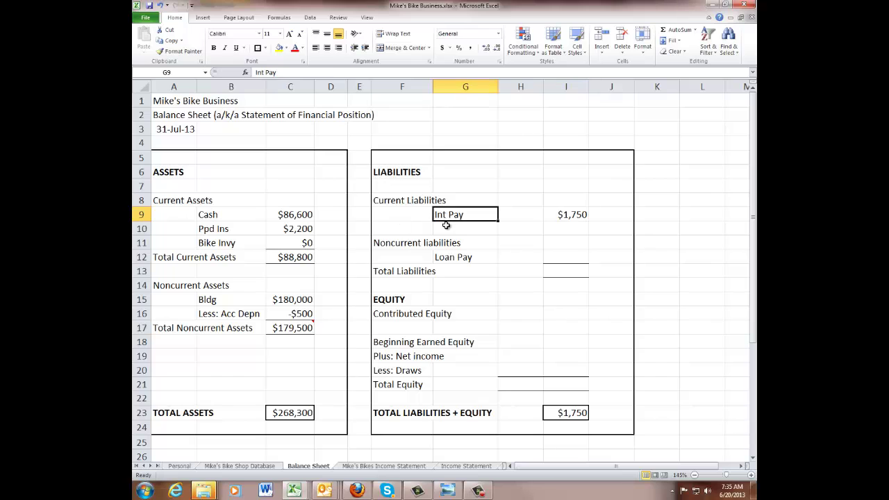
{"action": "left_click", "coordinate": [561, 255]}
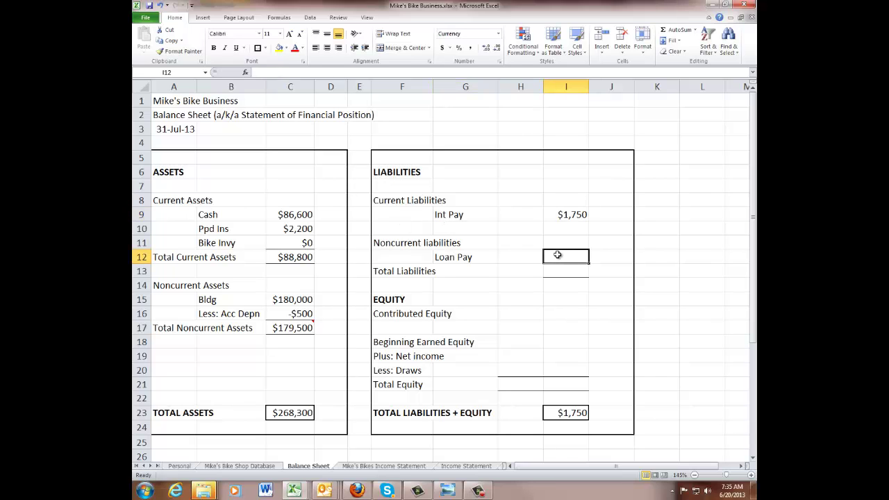
{"action": "type", "text": "="}
{"action": "left_click", "coordinate": [255, 469]}
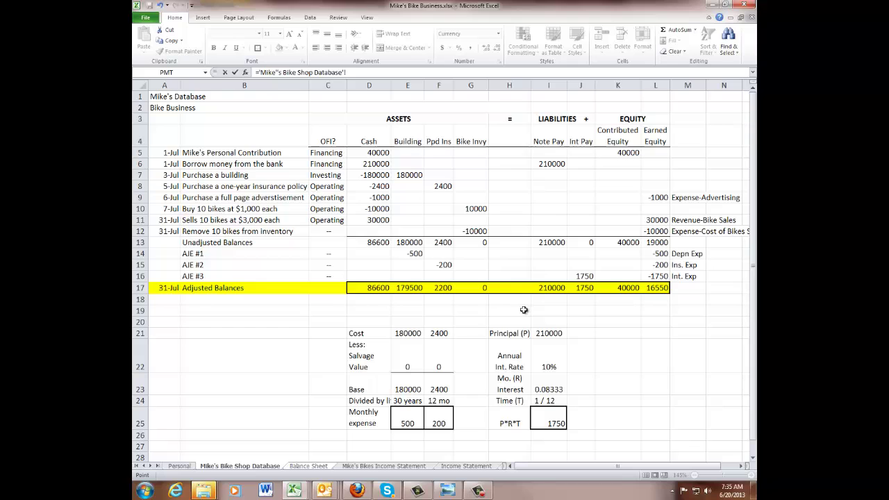
{"action": "key", "text": "Return"}
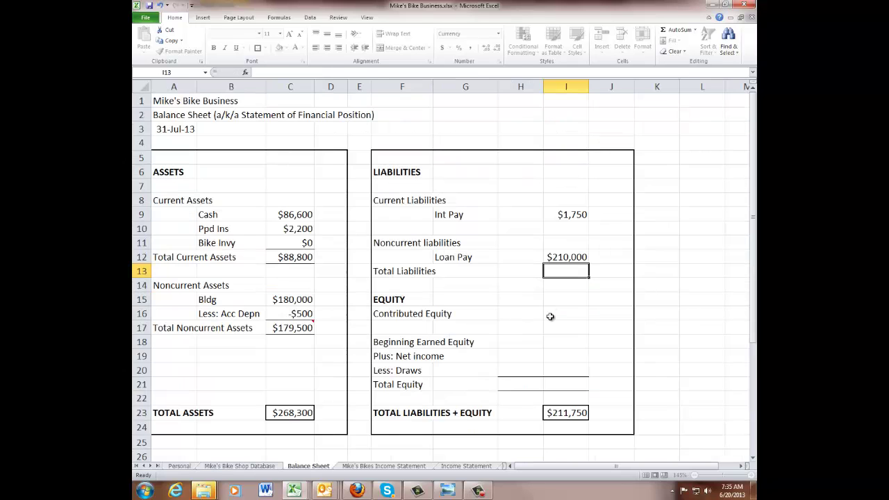
Set Total Liabilities in I13 to =SUM(I9:I12), showing $211,750.
{"action": "left_click", "coordinate": [669, 30]}
{"action": "key", "text": "Return"}
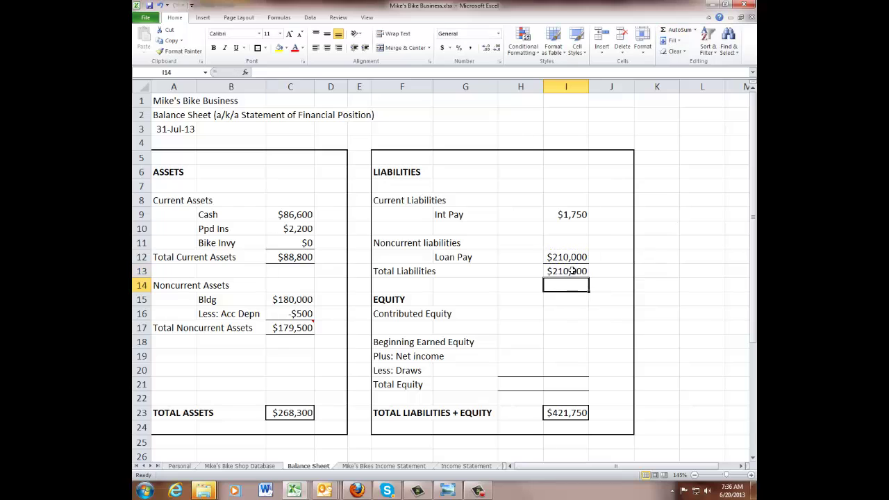
{"action": "left_click", "coordinate": [568, 273]}
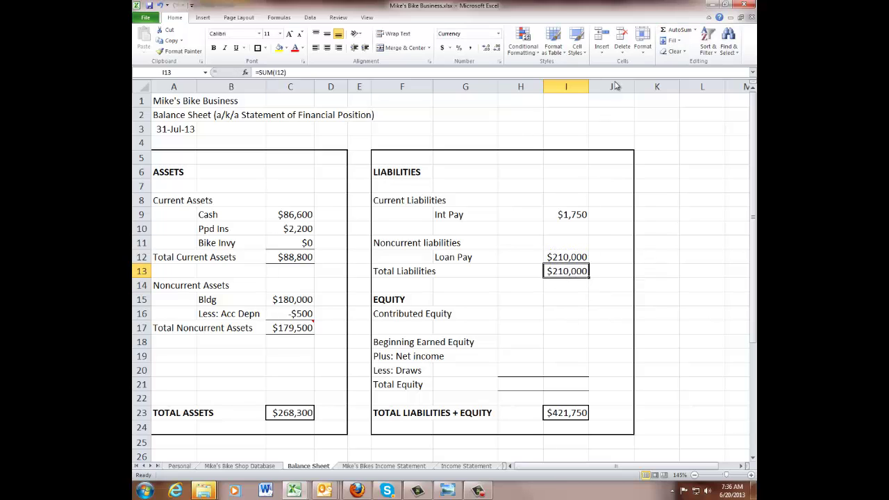
{"action": "left_click", "coordinate": [669, 30]}
{"action": "left_click", "coordinate": [557, 220]}
{"action": "left_click_drag", "start_coordinate": [557, 219], "coordinate": [557, 258]}
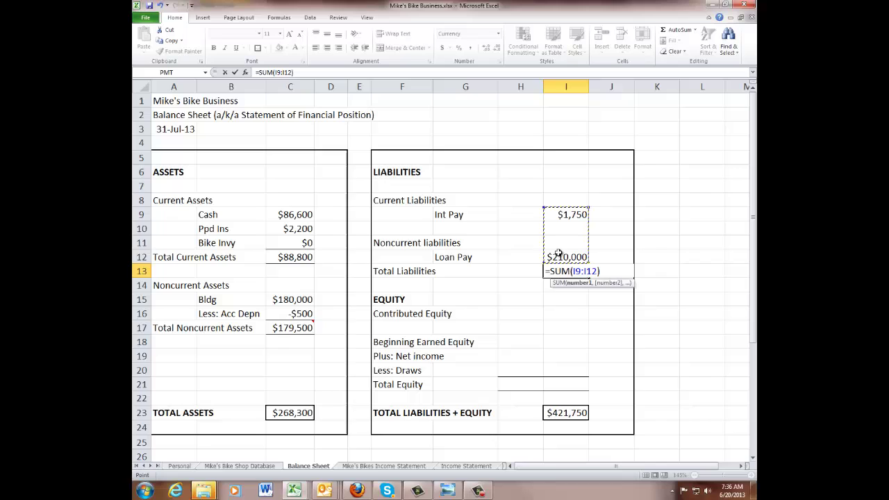
{"action": "key", "text": "Return"}
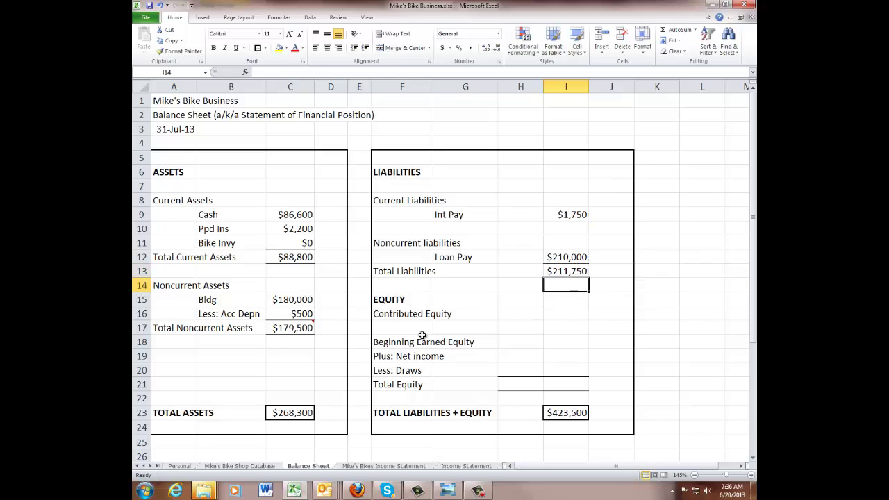
{"action": "left_click", "coordinate": [279, 414]}
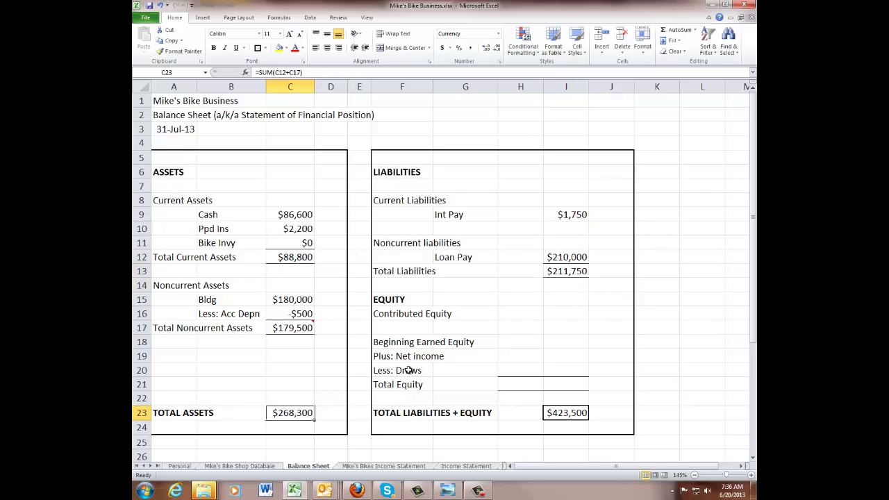
{"action": "left_click", "coordinate": [559, 272]}
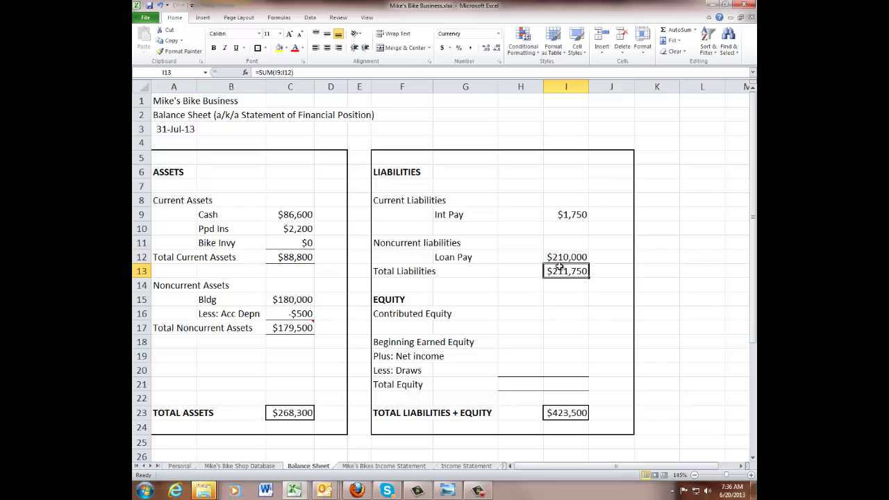
Link Contributed Equity in H16 to the database's adjusted contributed equity K17 ($40,000).
{"action": "left_click", "coordinate": [512, 315]}
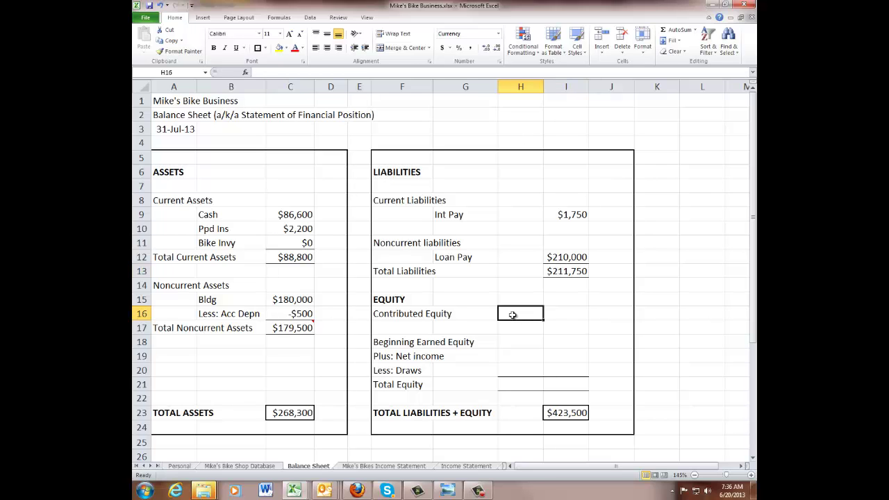
{"action": "type", "text": "="}
{"action": "left_click", "coordinate": [248, 466]}
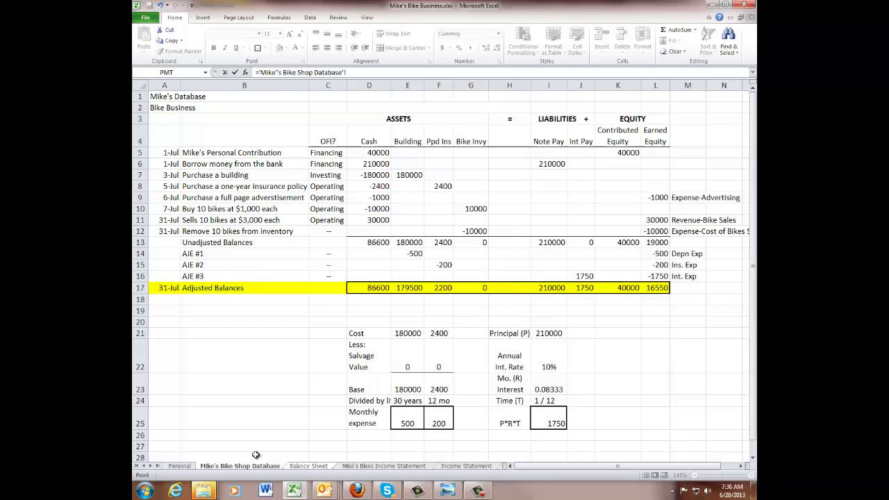
{"action": "left_click", "coordinate": [613, 287]}
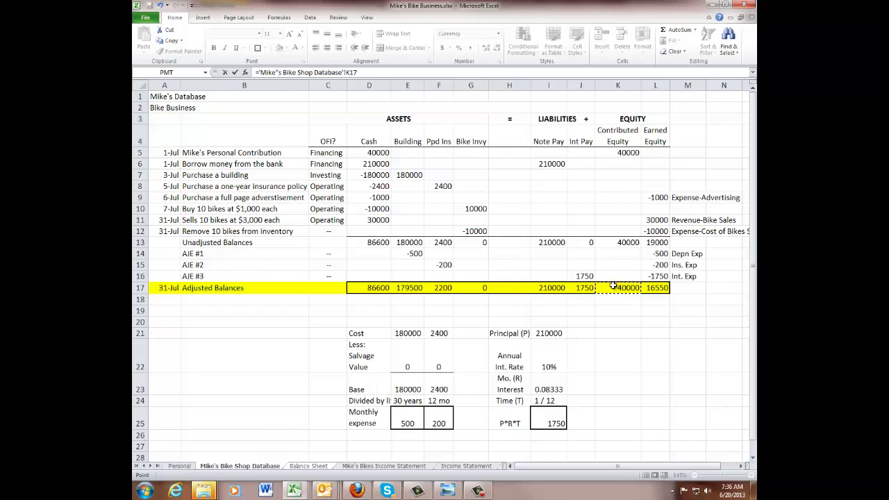
{"action": "key", "text": "Return"}
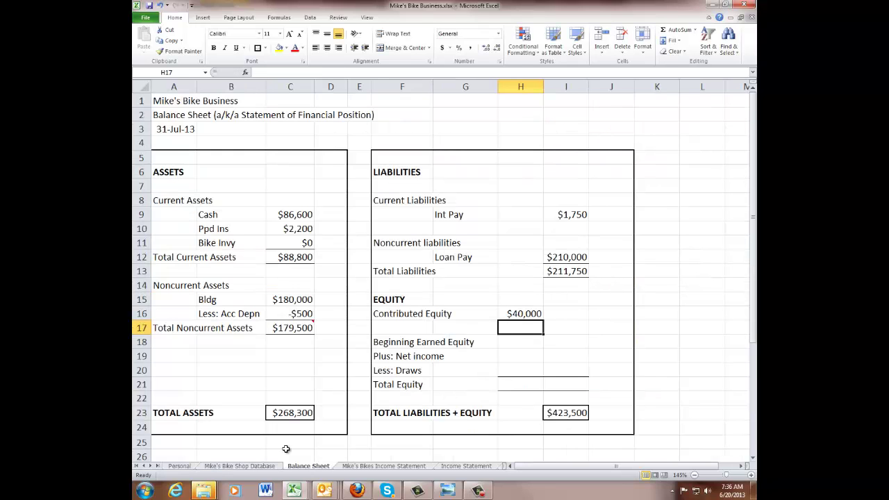
Review column L's earned equity entries that sum to the 16550 adjusted balance.
{"action": "left_click", "coordinate": [270, 467]}
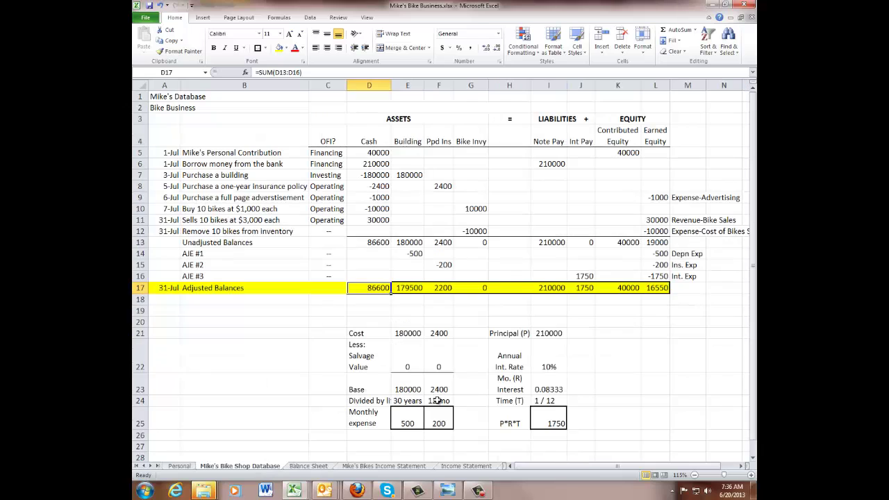
{"action": "left_click", "coordinate": [657, 288]}
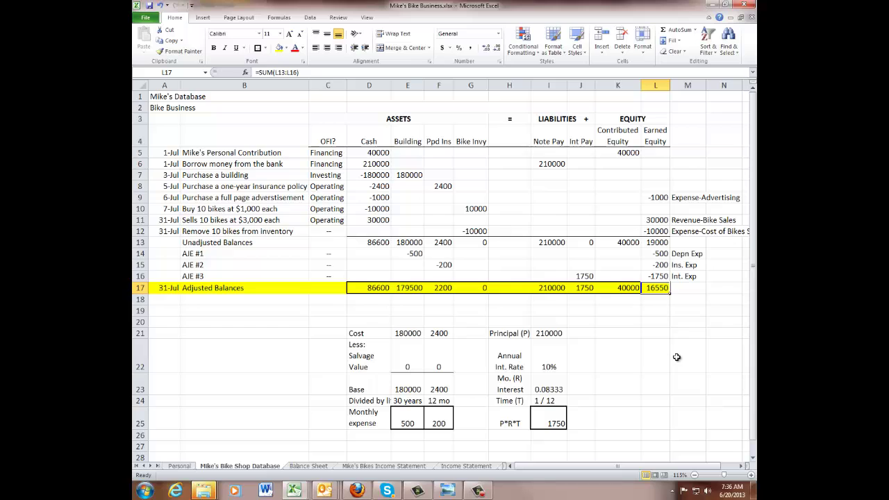
{"action": "left_click", "coordinate": [656, 137]}
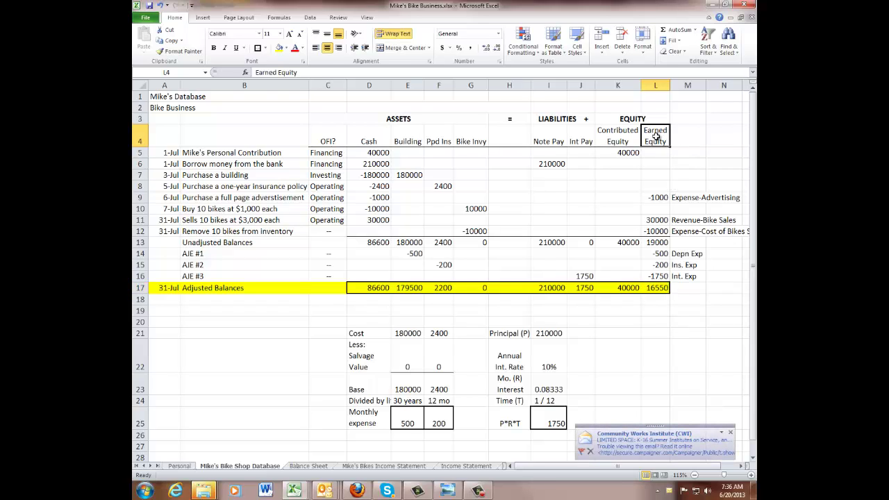
{"action": "left_click", "coordinate": [652, 219]}
{"action": "left_click", "coordinate": [653, 197], "text": "ctrl"}
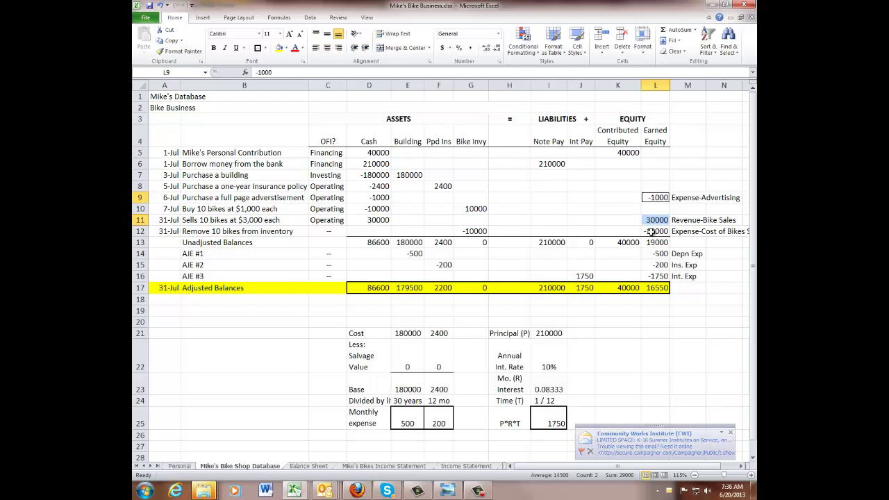
{"action": "left_click", "coordinate": [653, 231], "text": "ctrl"}
{"action": "left_click", "coordinate": [653, 254], "text": "ctrl"}
{"action": "left_click", "coordinate": [652, 266], "text": "ctrl"}
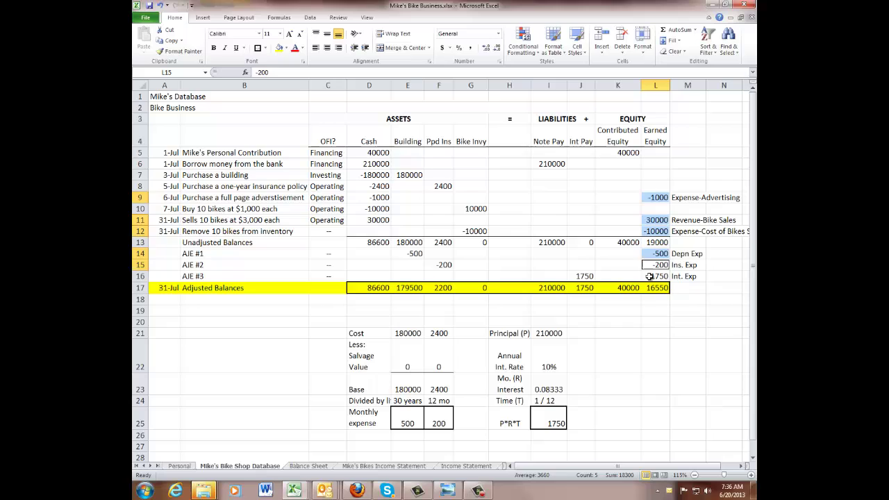
{"action": "left_click", "coordinate": [651, 277], "text": "ctrl"}
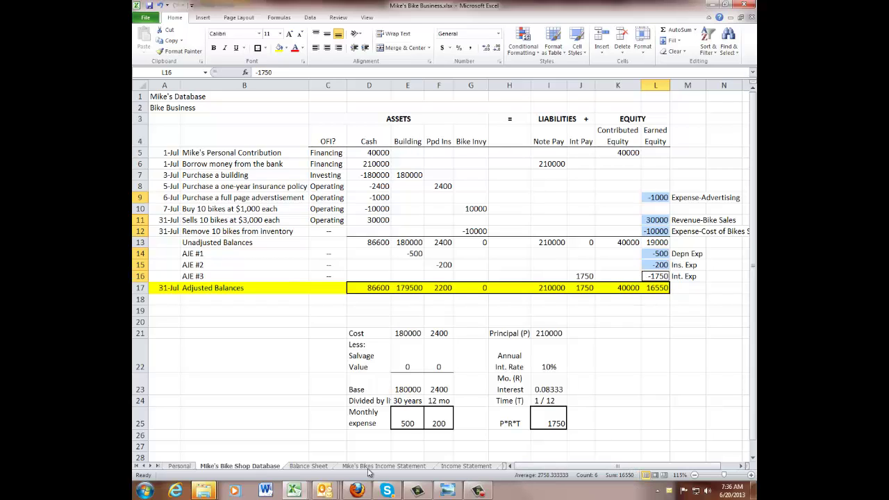
Enter Beginning Earned Equity 0, link Net income to the income statement's E23 ($16,550), Draws 0.
{"action": "left_click", "coordinate": [325, 467]}
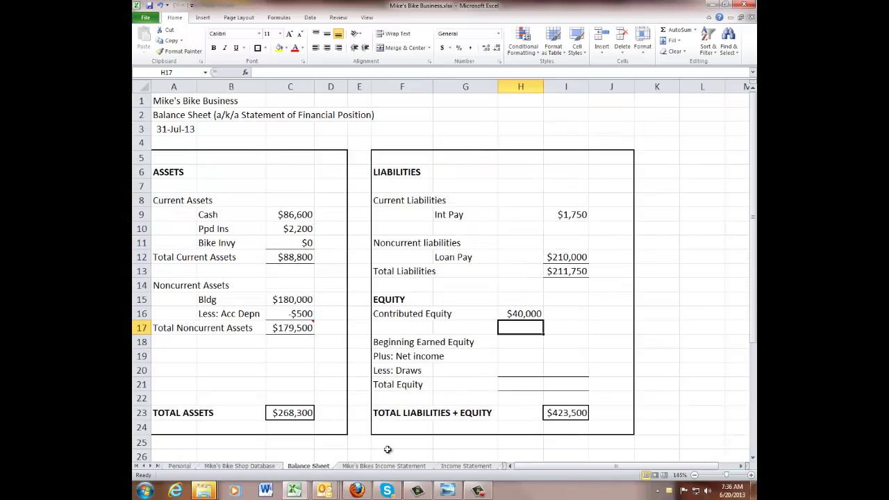
{"action": "left_click", "coordinate": [510, 341]}
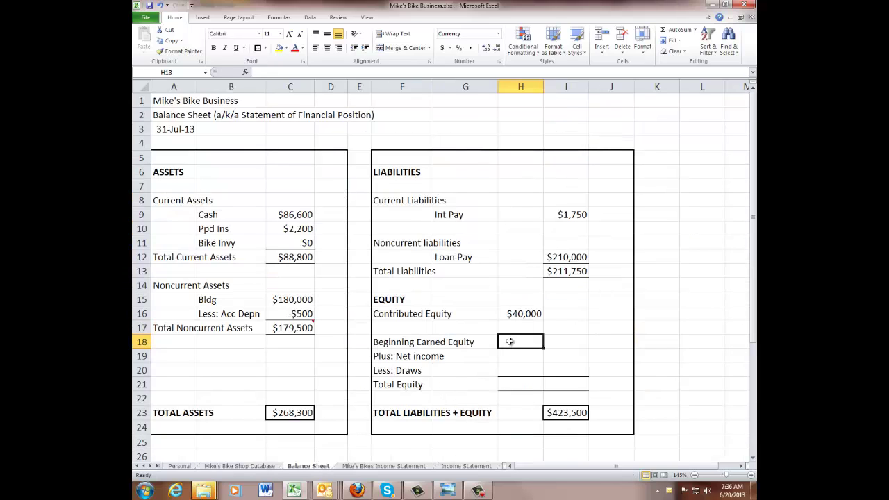
{"action": "type", "text": "0"}
{"action": "key", "text": "Return"}
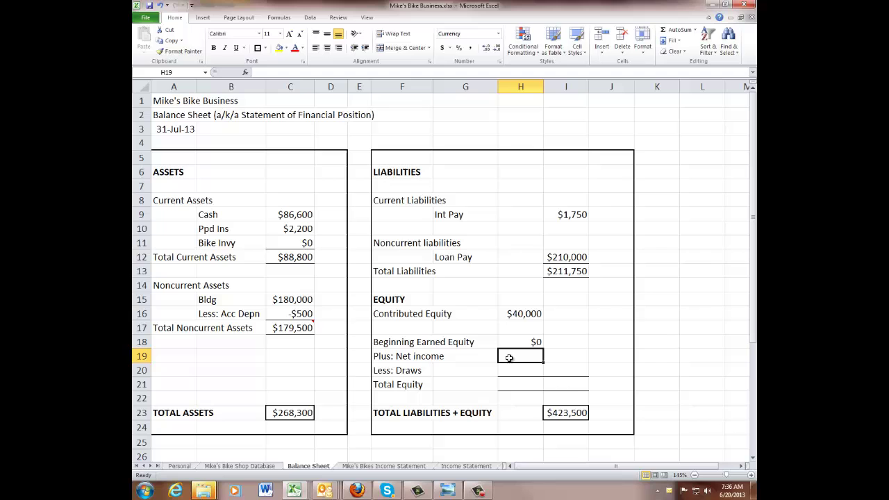
{"action": "type", "text": "="}
{"action": "left_click", "coordinate": [382, 466]}
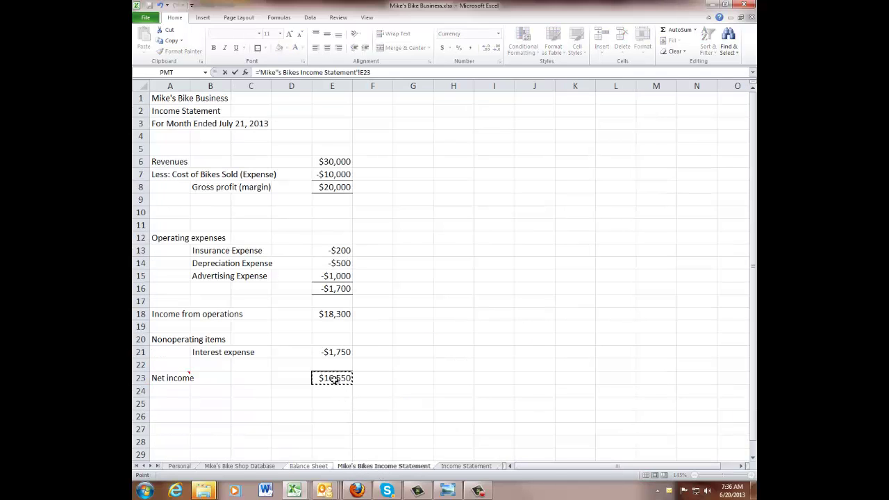
{"action": "key", "text": "Return"}
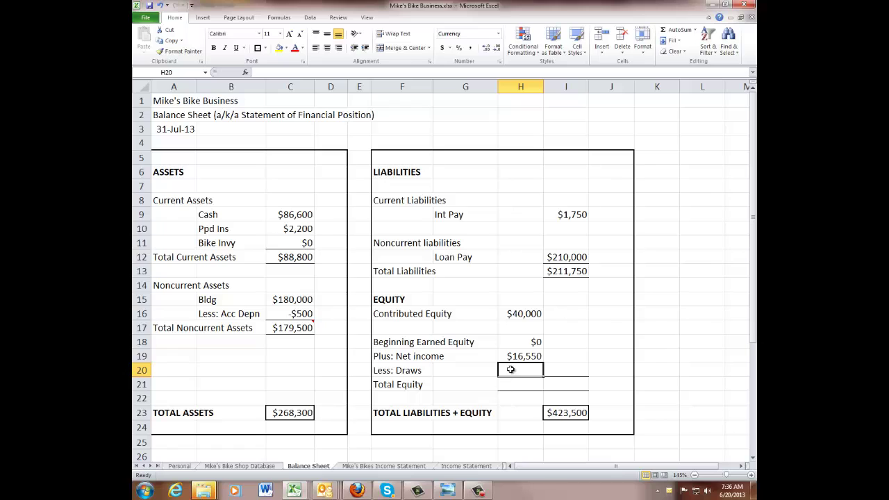
{"action": "type", "text": "0"}
{"action": "key", "text": "Return"}
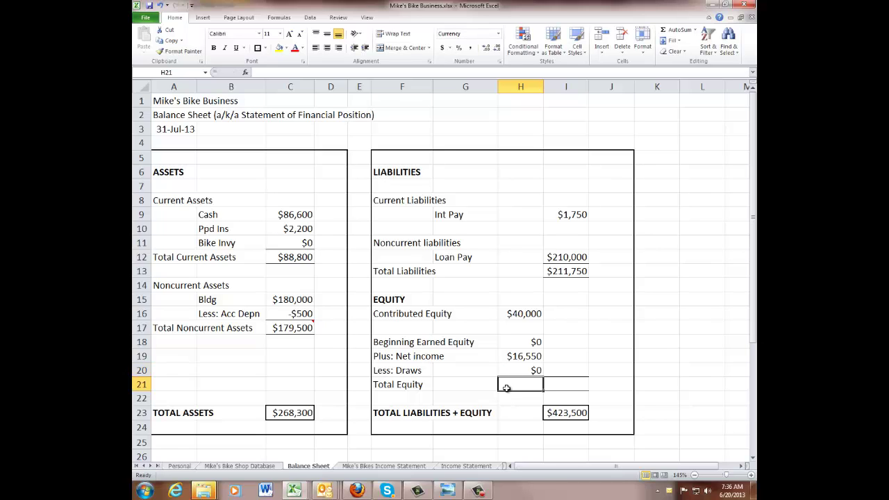
AutoSum H16:H20 into H21 for a Total Equity of $56,550.
{"action": "left_click", "coordinate": [670, 30]}
{"action": "left_click_drag", "start_coordinate": [507, 314], "coordinate": [516, 372]}
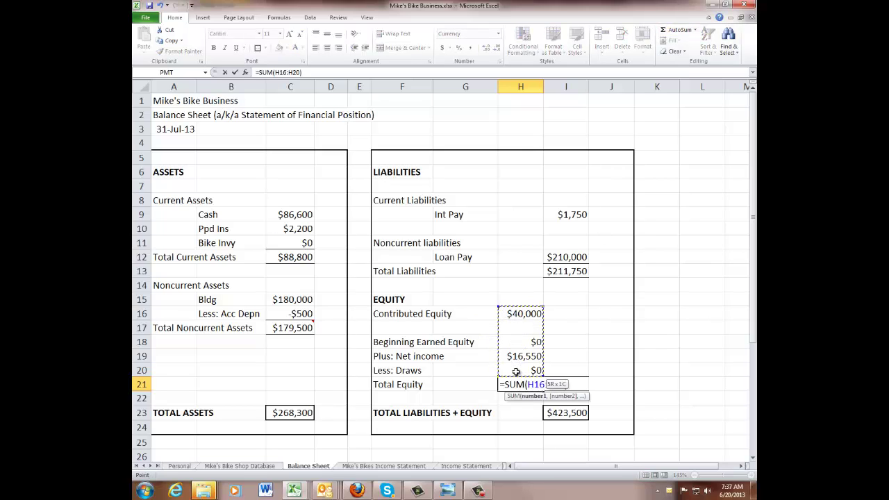
{"action": "key", "text": "Return"}
{"action": "left_click", "coordinate": [511, 386]}
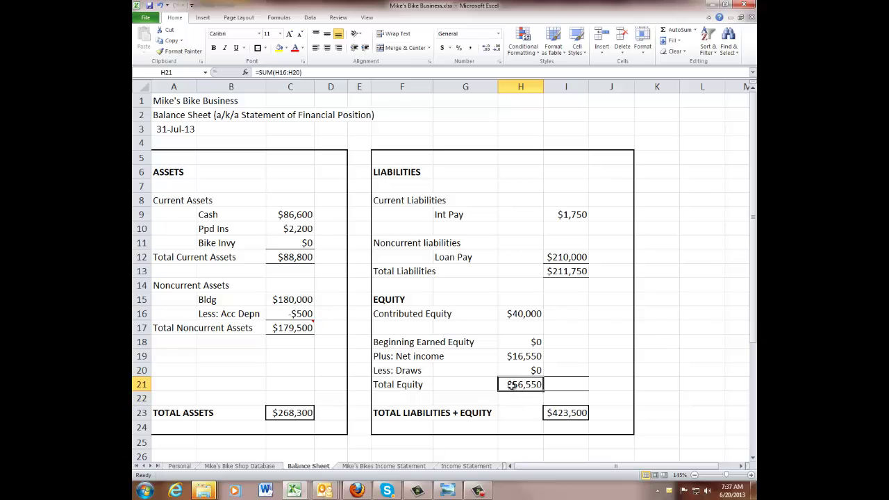
{"action": "left_click", "coordinate": [555, 385]}
Enter =H21 in I21 and set Total Liabilities + Equity in I23 to =(I13+I21).
{"action": "type", "text": "=h21"}
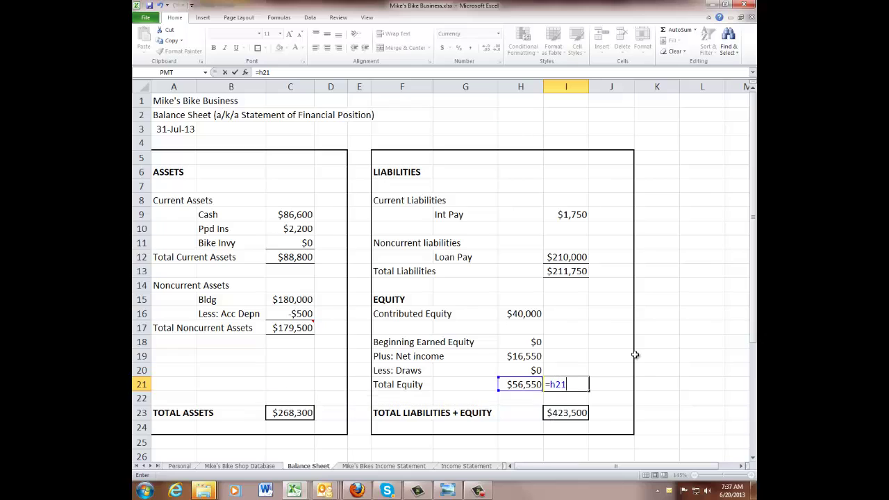
{"action": "key", "text": "Return"}
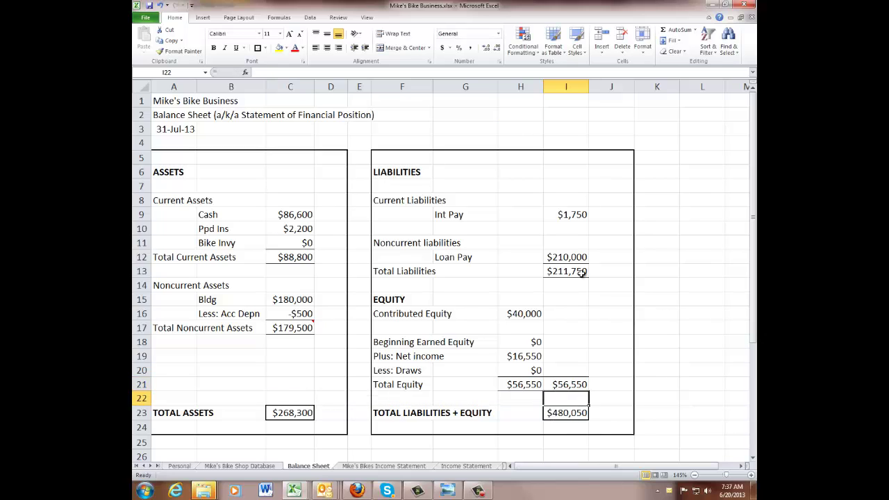
{"action": "left_click", "coordinate": [559, 413]}
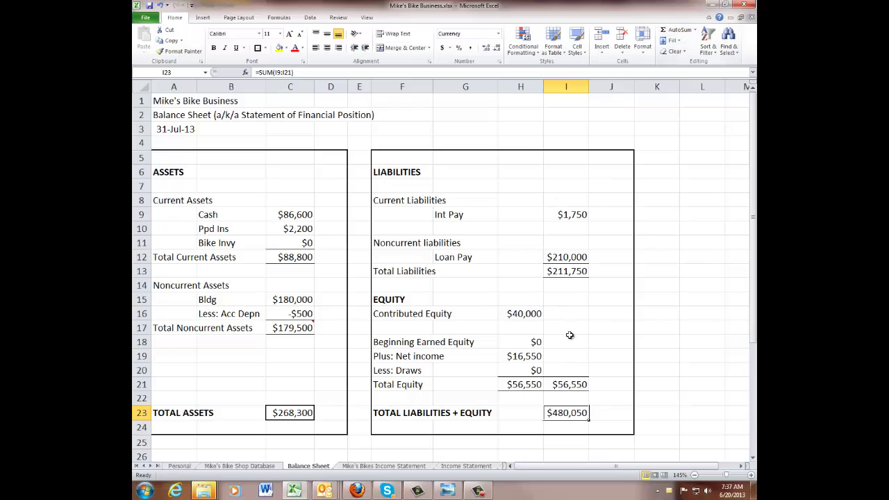
{"action": "type", "text": "="}
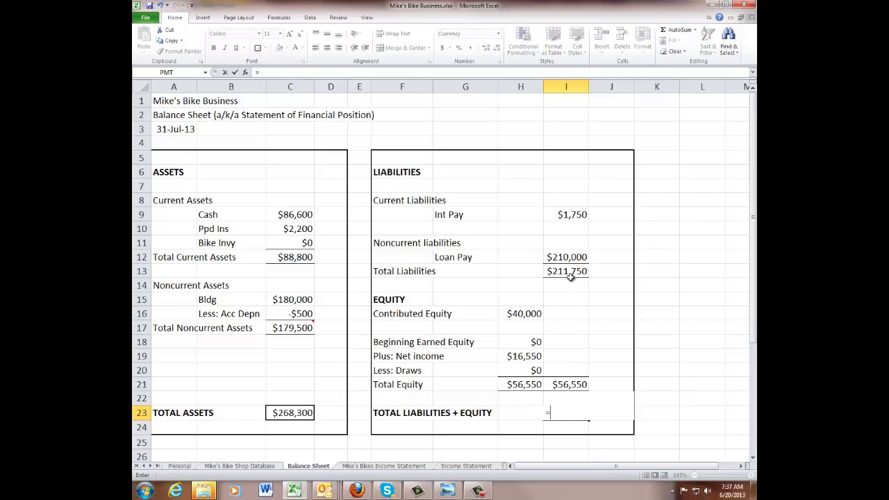
{"action": "type", "text": "("}
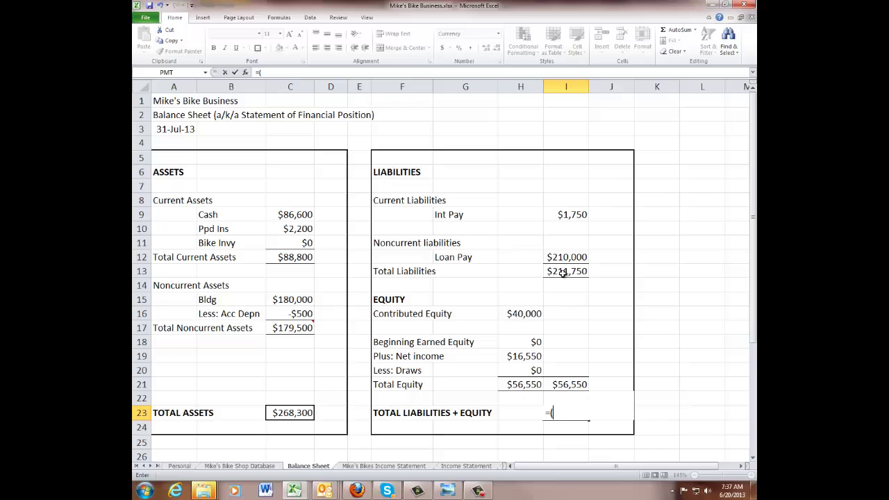
{"action": "left_click", "coordinate": [564, 273]}
{"action": "left_click", "coordinate": [282, 75]}
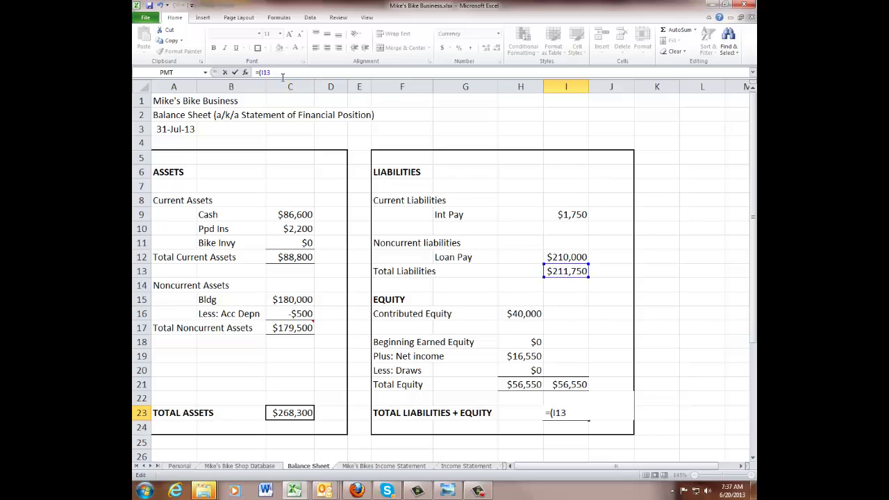
{"action": "type", "text": "+"}
{"action": "left_click", "coordinate": [569, 382]}
{"action": "type", "text": ")"}
{"action": "key", "text": "Return"}
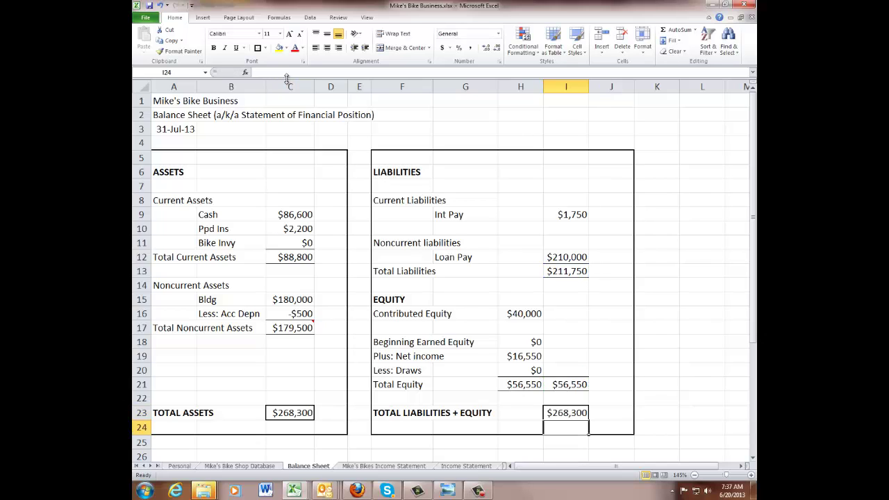
Confirm Total Liabilities + Equity matches Total Assets at $268,300, then narrow column J.
{"action": "left_click", "coordinate": [603, 414]}
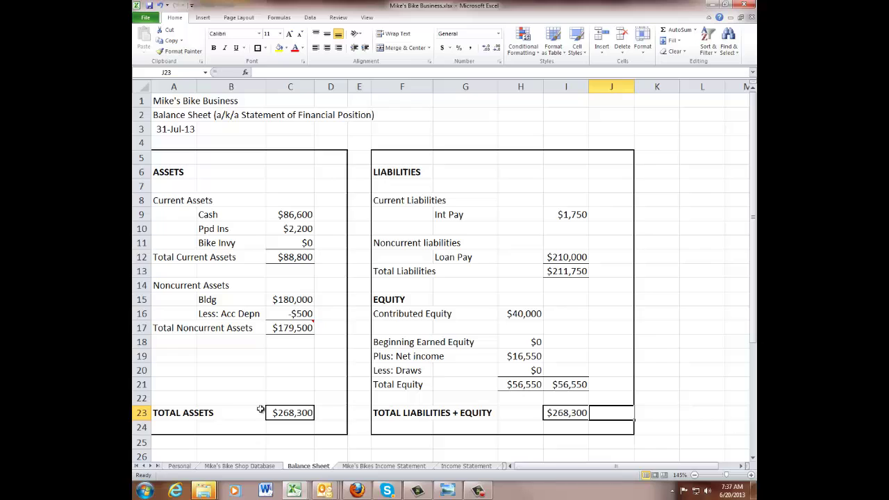
{"action": "left_click", "coordinate": [180, 412]}
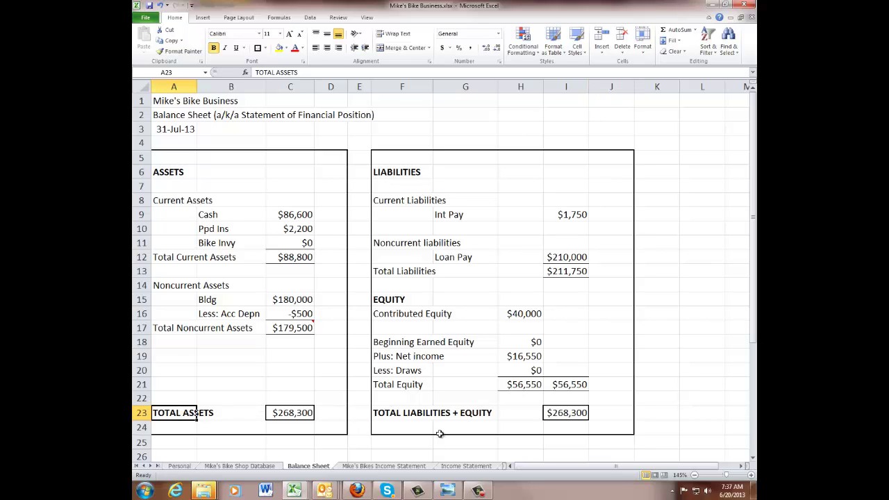
{"action": "left_click", "coordinate": [564, 412]}
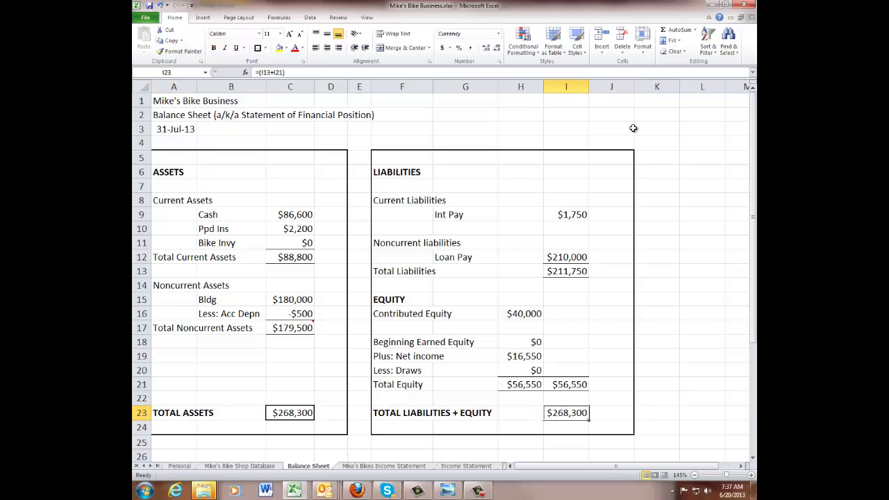
{"action": "left_click_drag", "start_coordinate": [632, 86], "coordinate": [617, 86]}
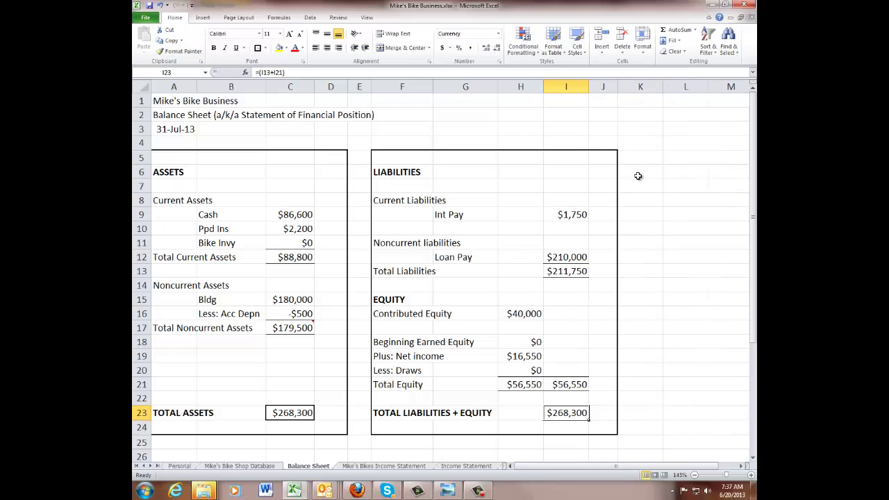